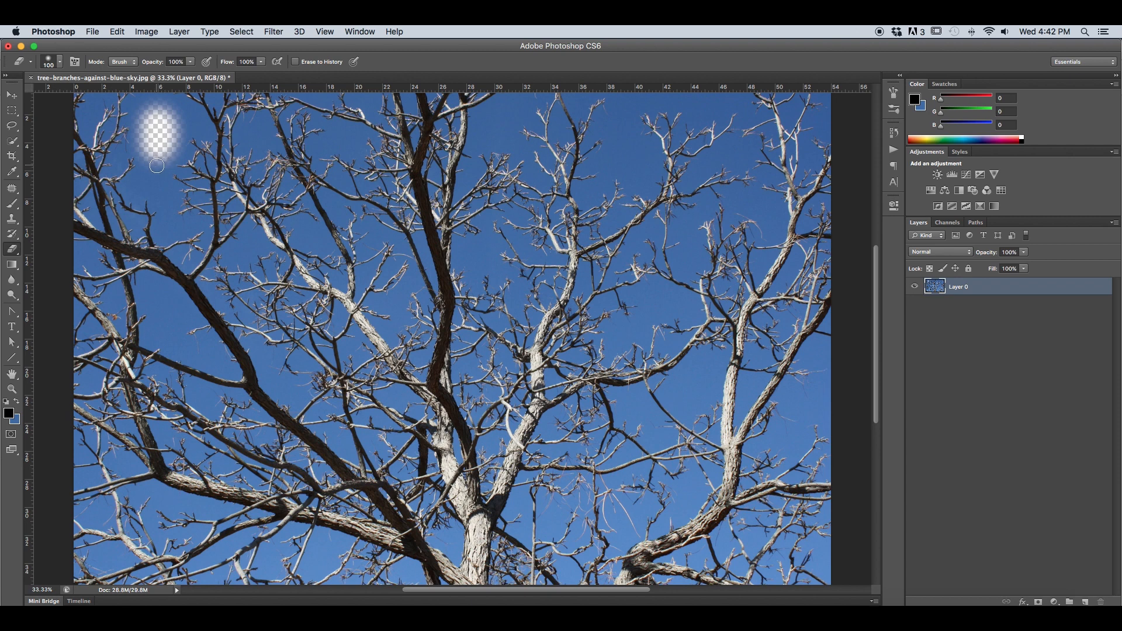
Erase a patch of blue sky with the Eraser and clear the sky between branches with the Magic Eraser.
mouse_move(154, 159)
left_mouse_down()
mouse_move(130, 189)
mouse_move(150, 188)
mouse_move(156, 201)
mouse_move(150, 176)
left_mouse_up()
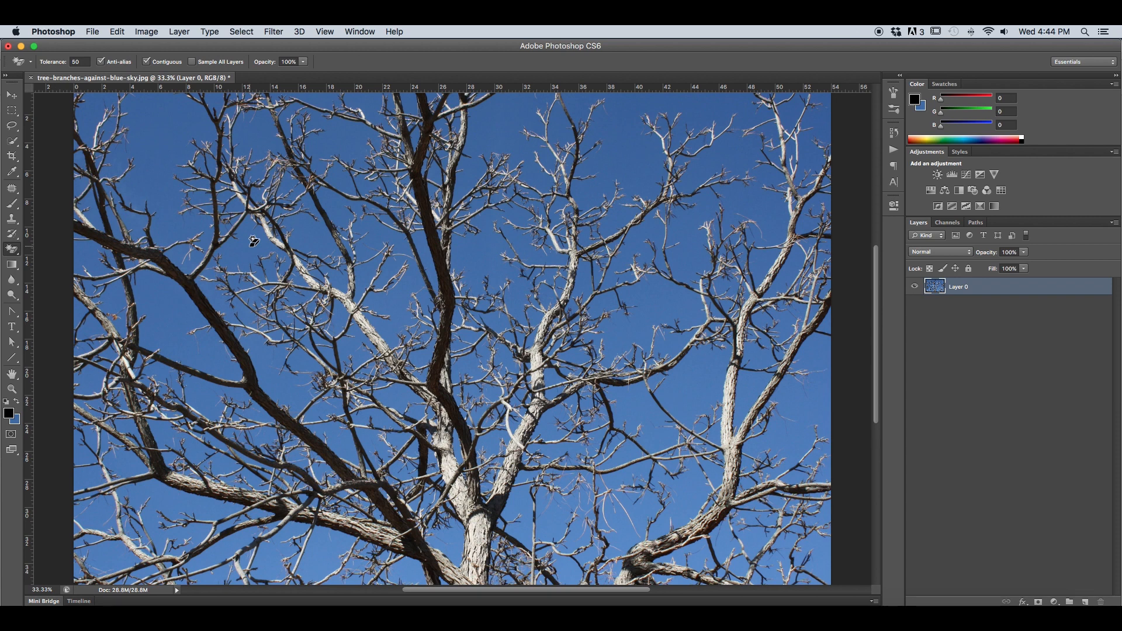
left_click(253, 240)
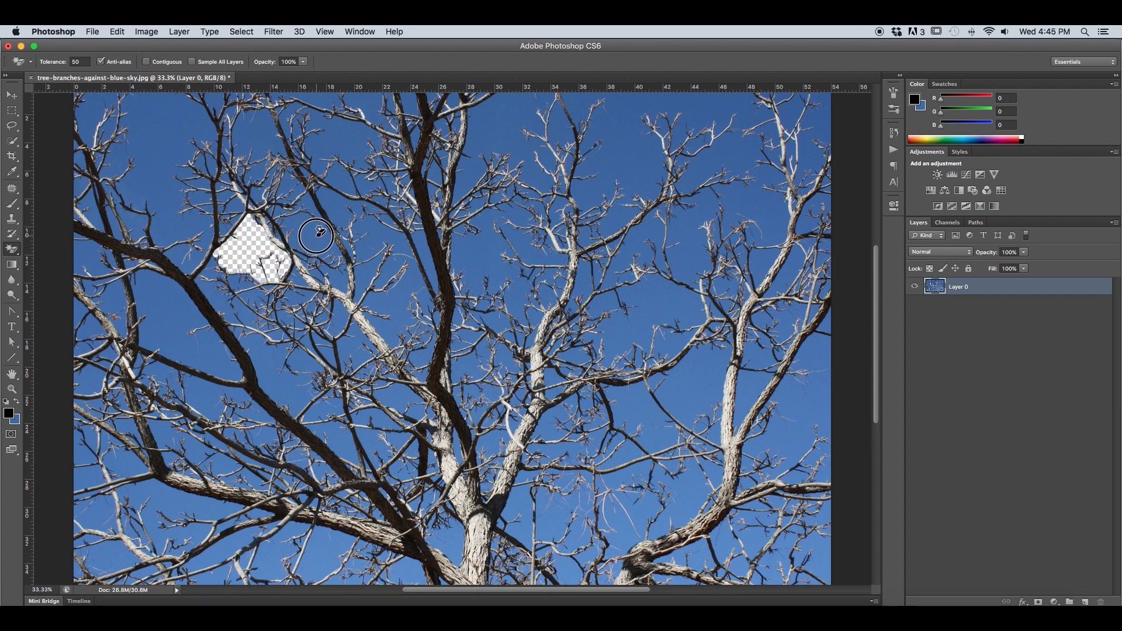
left_click(319, 229)
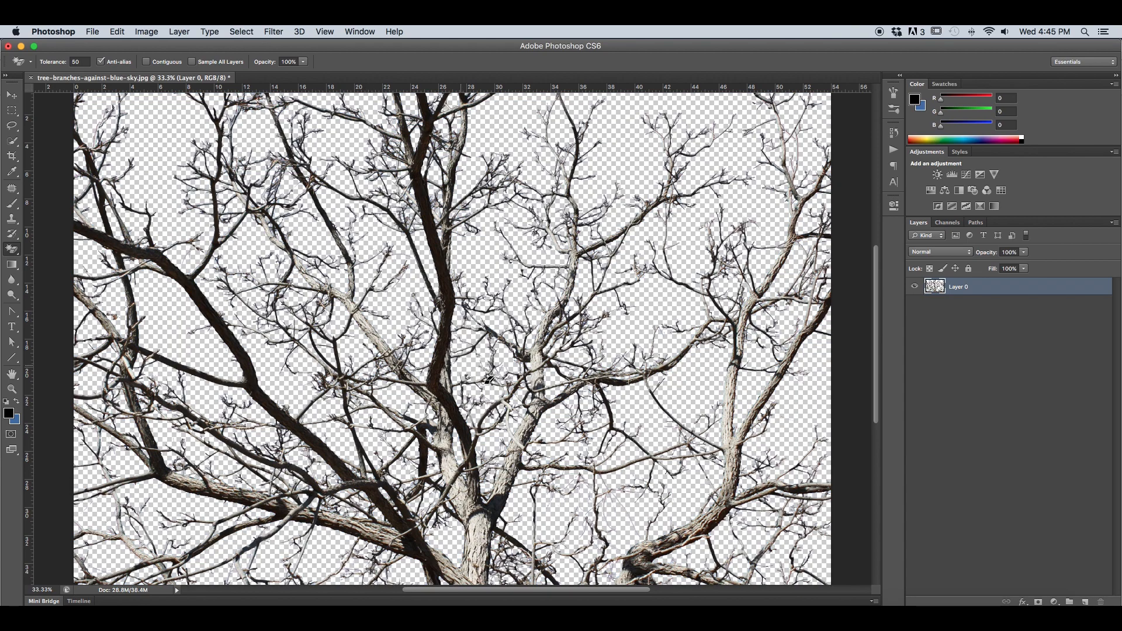
key("super+minus")
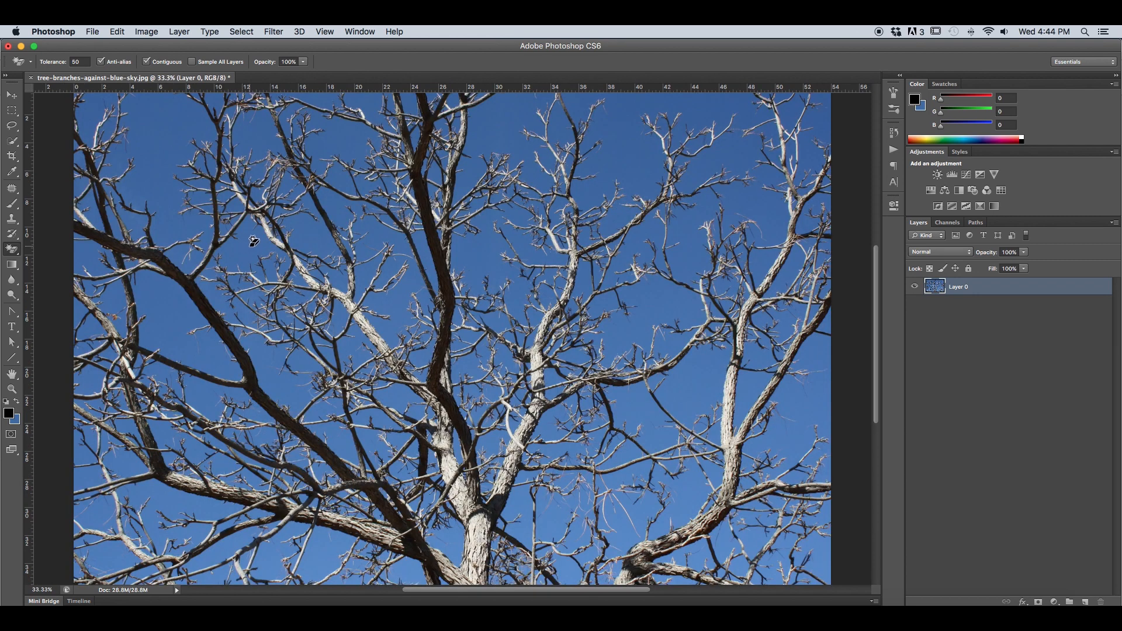
left_click(253, 241)
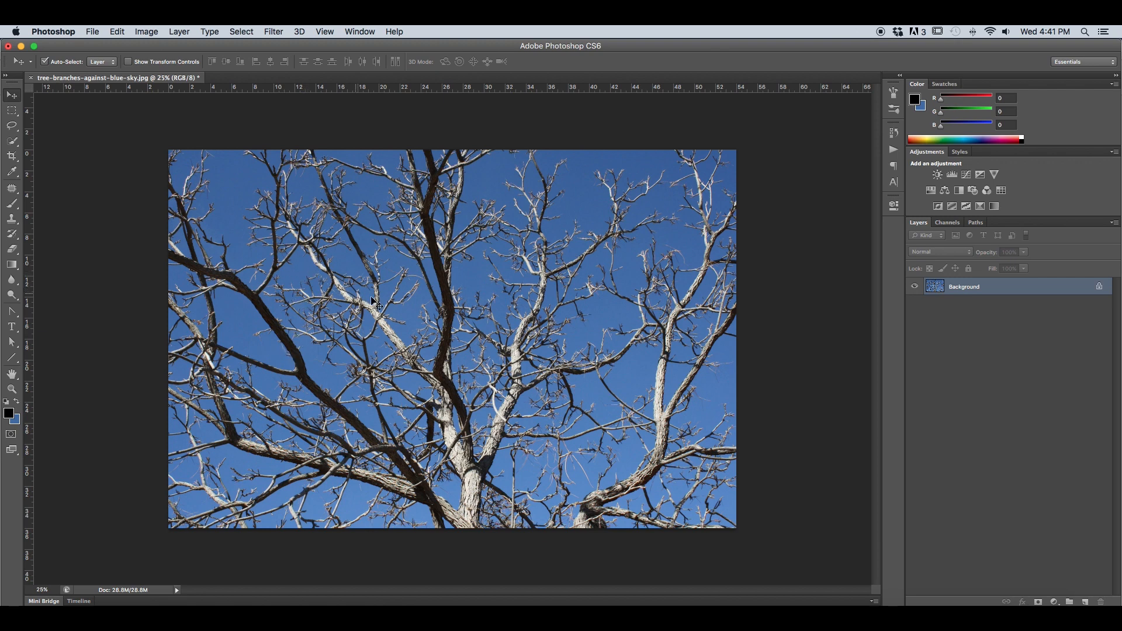
Choose the Eraser tool and convert the locked Background into a regular layer named Layer 0.
left_click(12, 251)
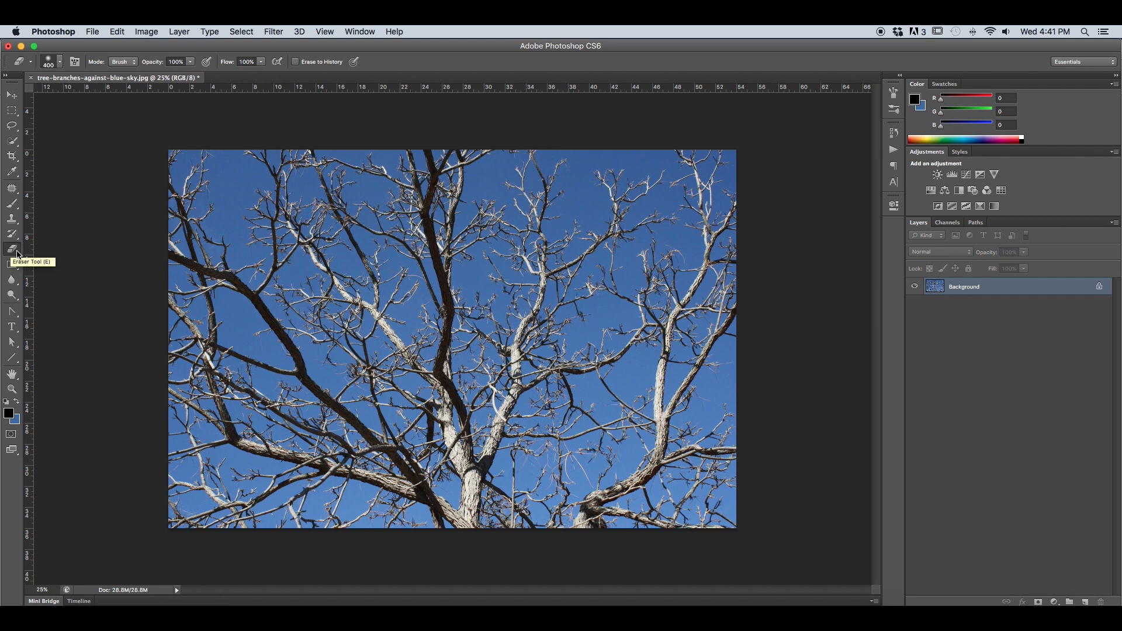
double_click(962, 289)
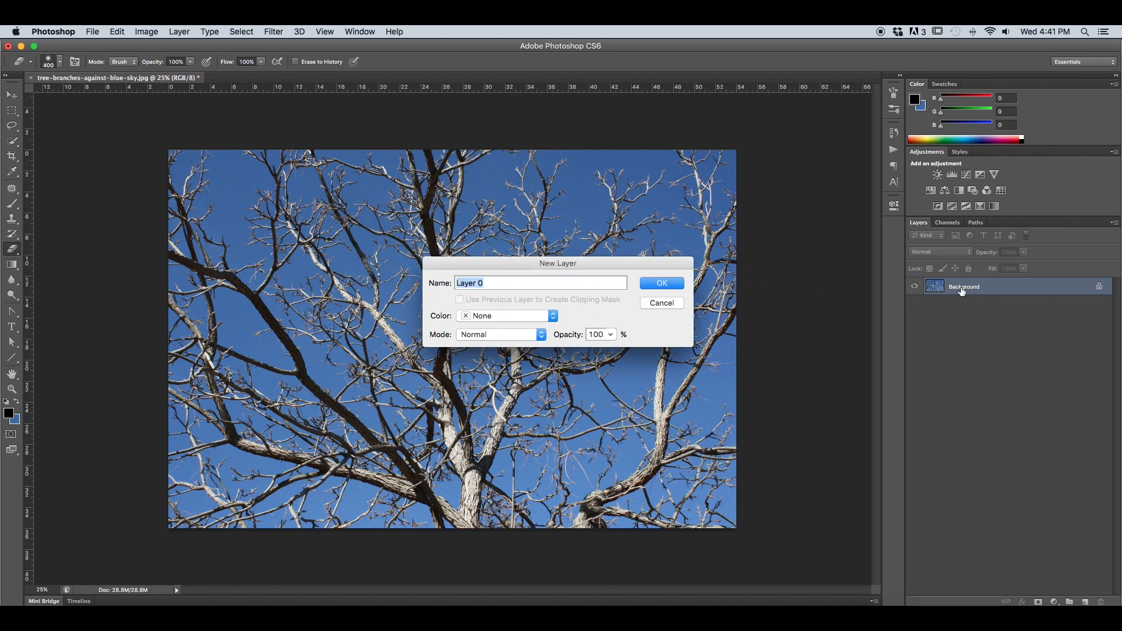
left_click(662, 284)
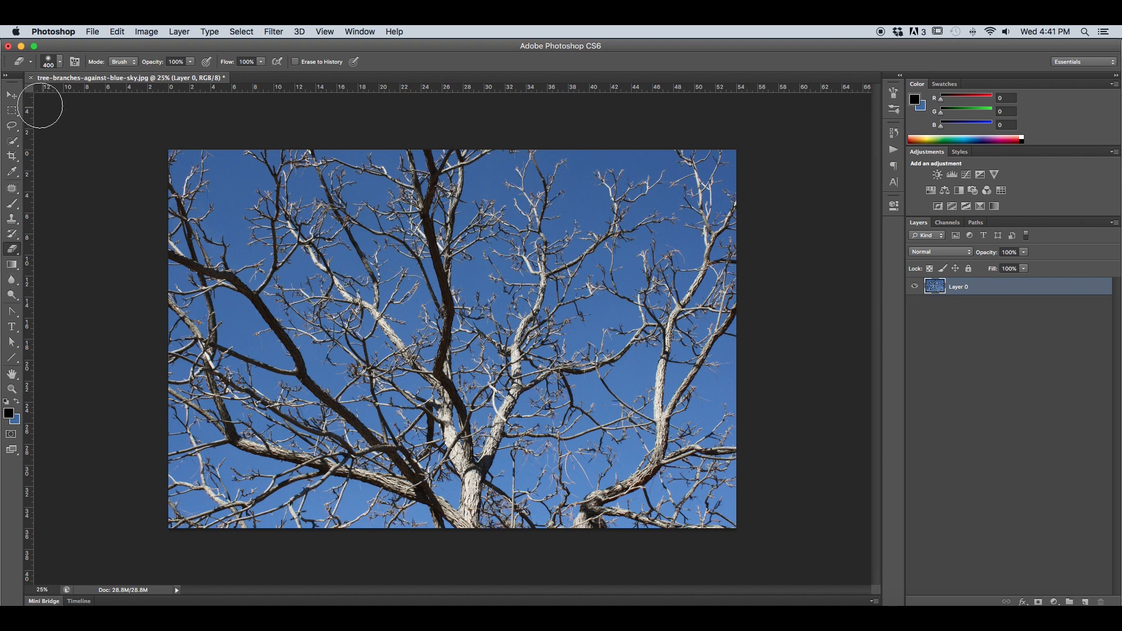
Review the Eraser's brush size, hardness and presets, its mode choices and its opacity setting.
left_click(60, 64)
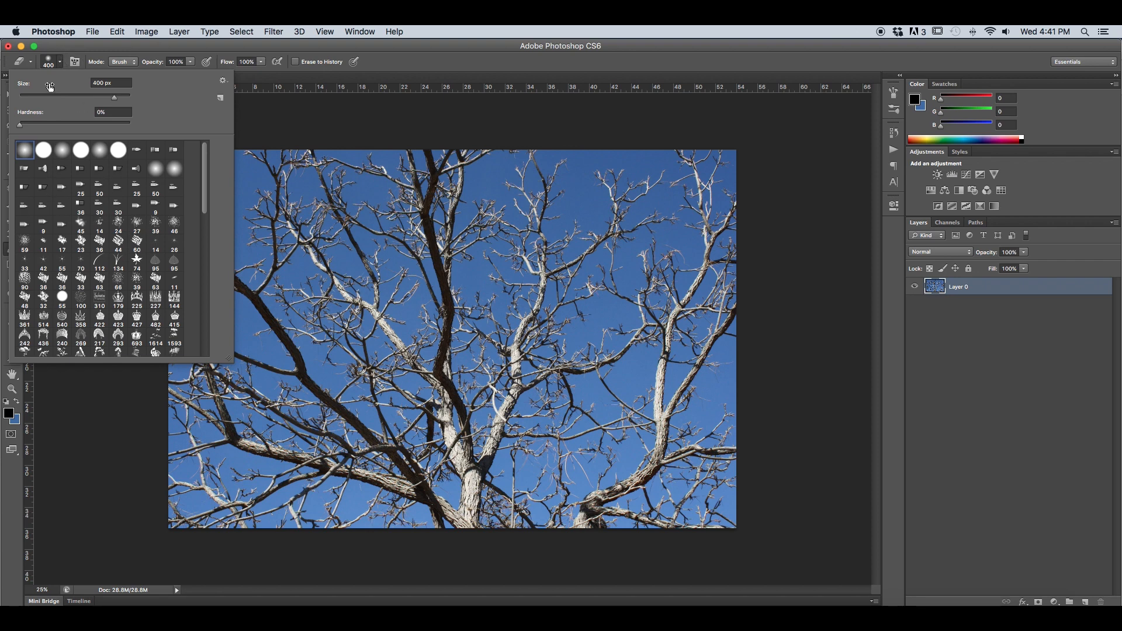
left_click(64, 69)
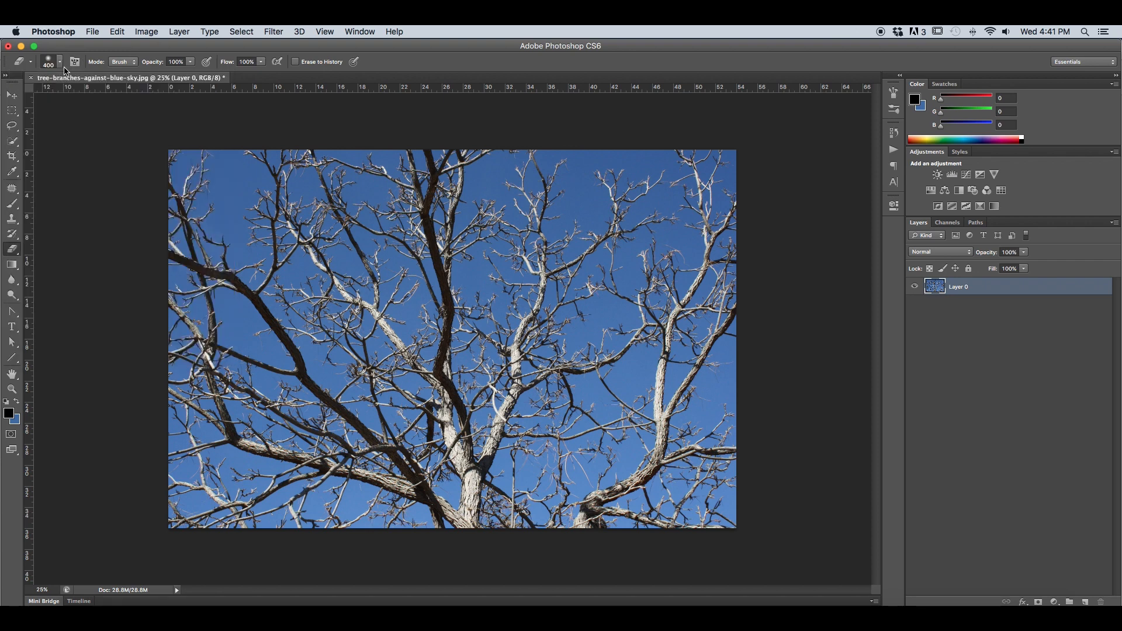
left_click(124, 62)
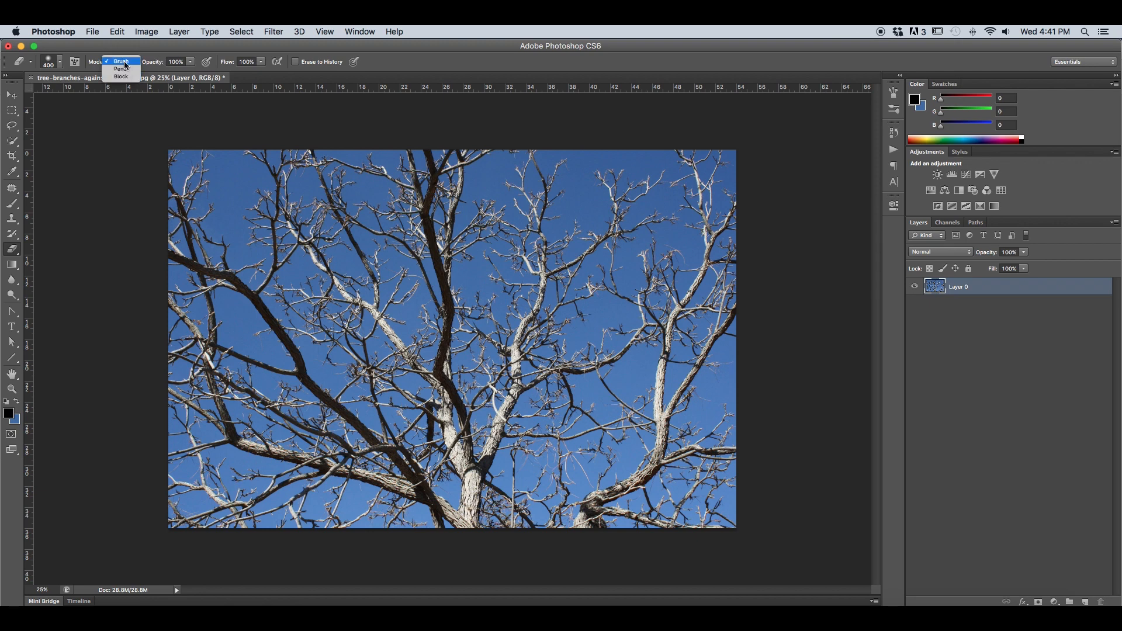
left_click(122, 61)
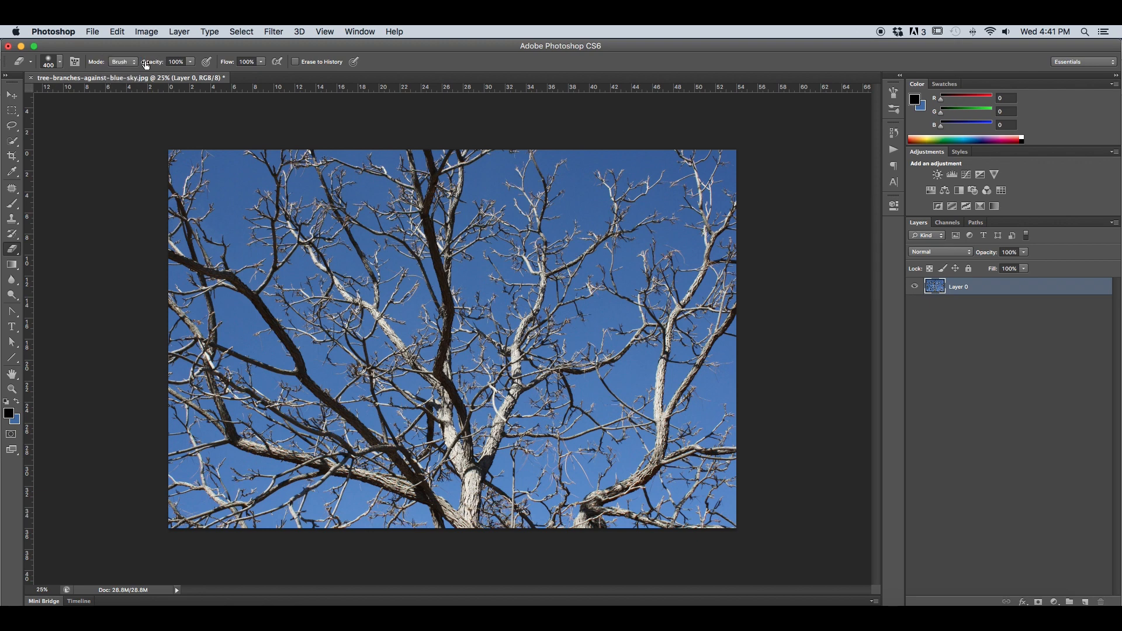
left_click_drag(147, 65, 158, 65)
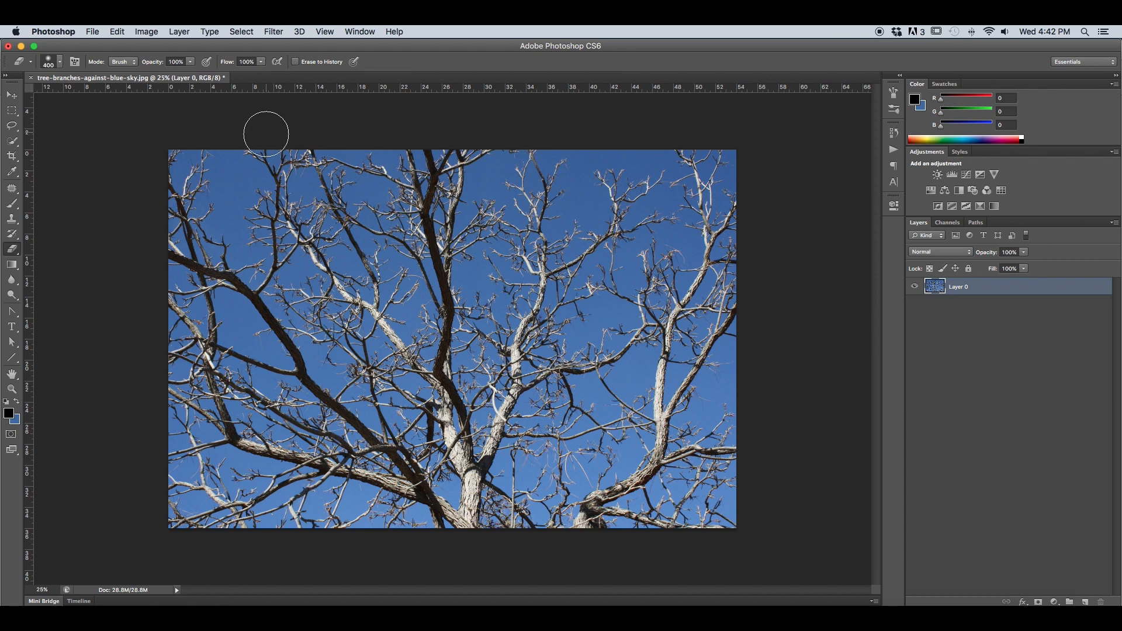
Reduce the soft Eraser brush to 100 px and erase a patch of sky among the upper-left branches.
key("bracketleft")
key("bracketleft")
key("bracketleft")
key("super+equal")
mouse_move(158, 125)
left_mouse_down()
mouse_move(129, 186)
mouse_move(152, 189)
mouse_move(155, 201)
mouse_move(151, 187)
mouse_move(140, 197)
mouse_move(155, 174)
mouse_move(164, 194)
mouse_move(157, 175)
mouse_move(180, 135)
left_mouse_up()
Shrink the Eraser brush to 80 px and erase a small patch of sky between the upper-right branches.
key("bracketleft")
key("bracketleft")
key("bracketleft")
key("bracketleft")
key("bracketleft")
key("bracketleft")
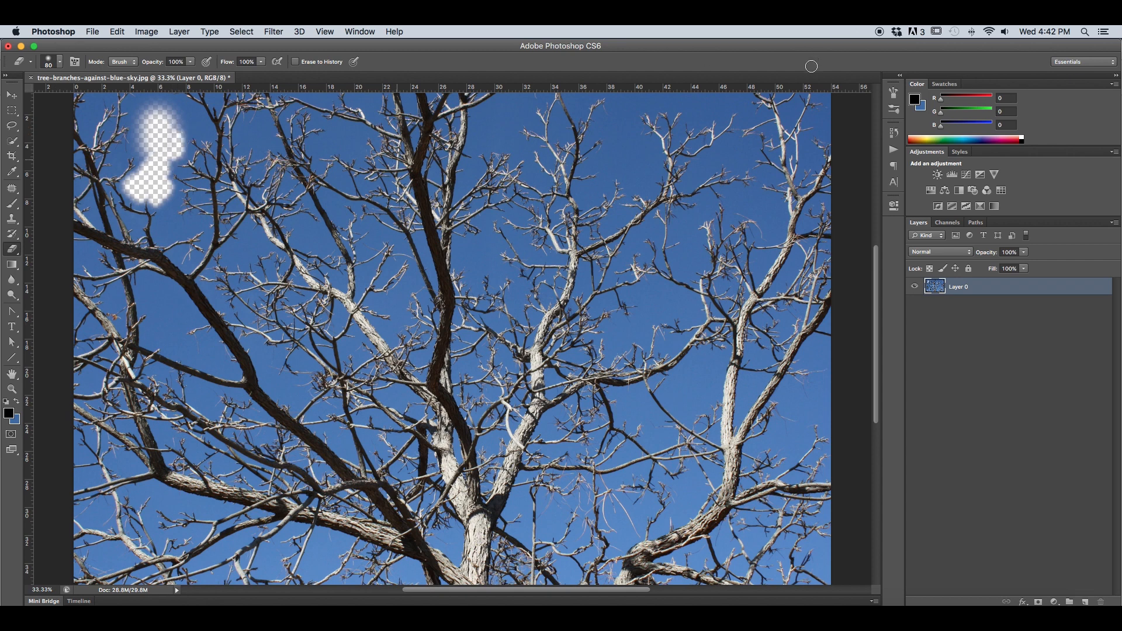
left_click(891, 137)
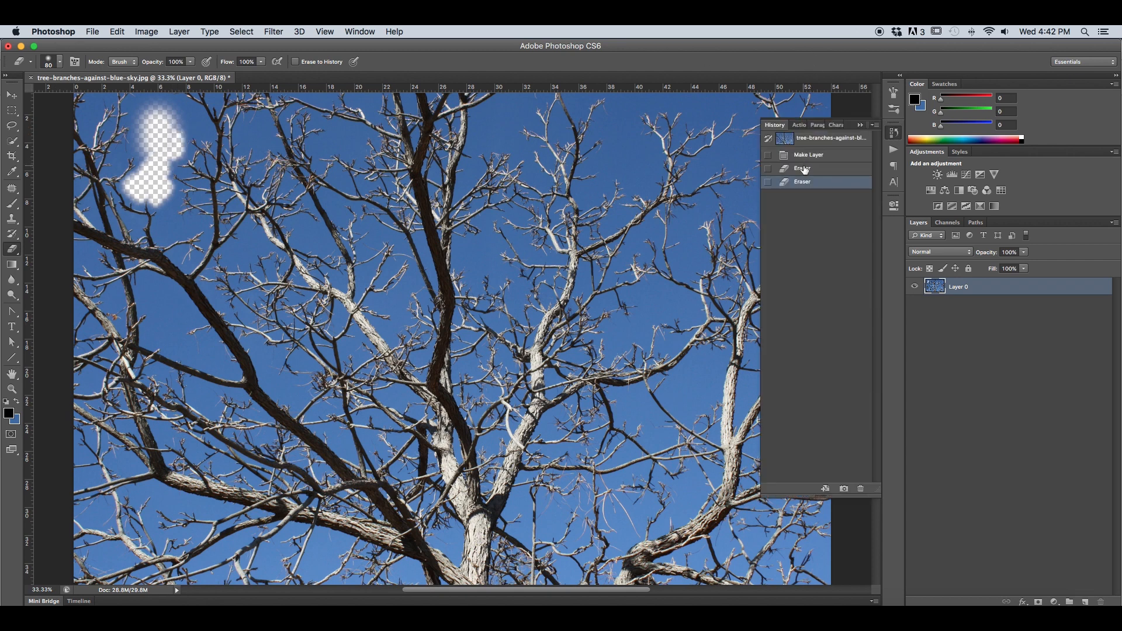
left_click(859, 125)
mouse_move(643, 156)
left_mouse_down()
mouse_move(624, 135)
mouse_move(628, 169)
left_mouse_up()
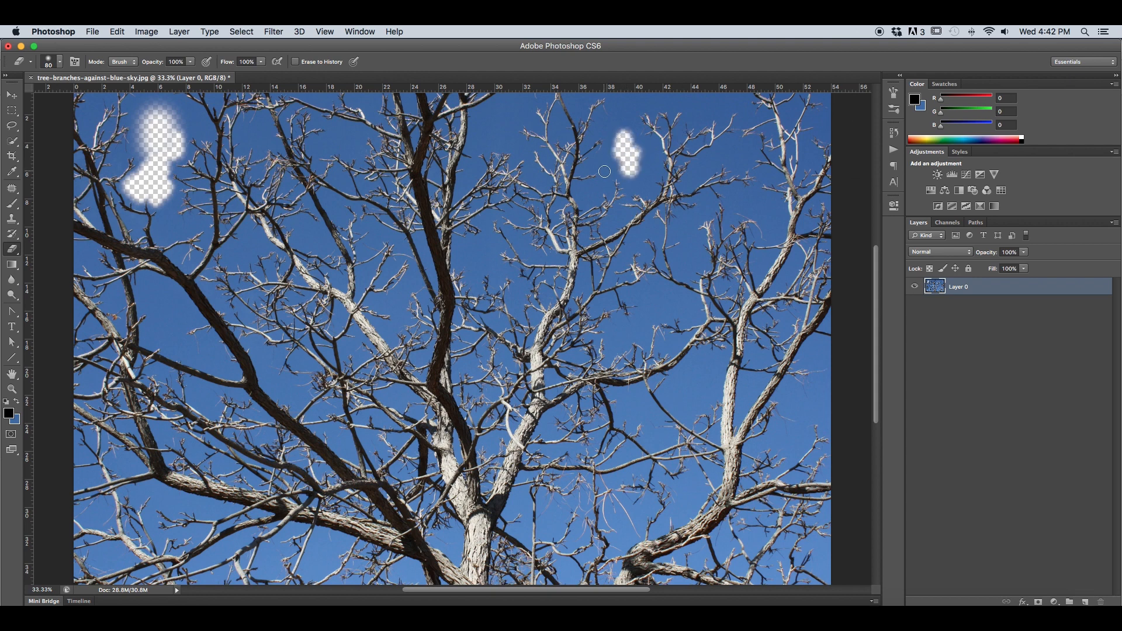
Revert the image to its original snapshot in the history, discarding the layer conversion and all Eraser strokes.
left_click(894, 132)
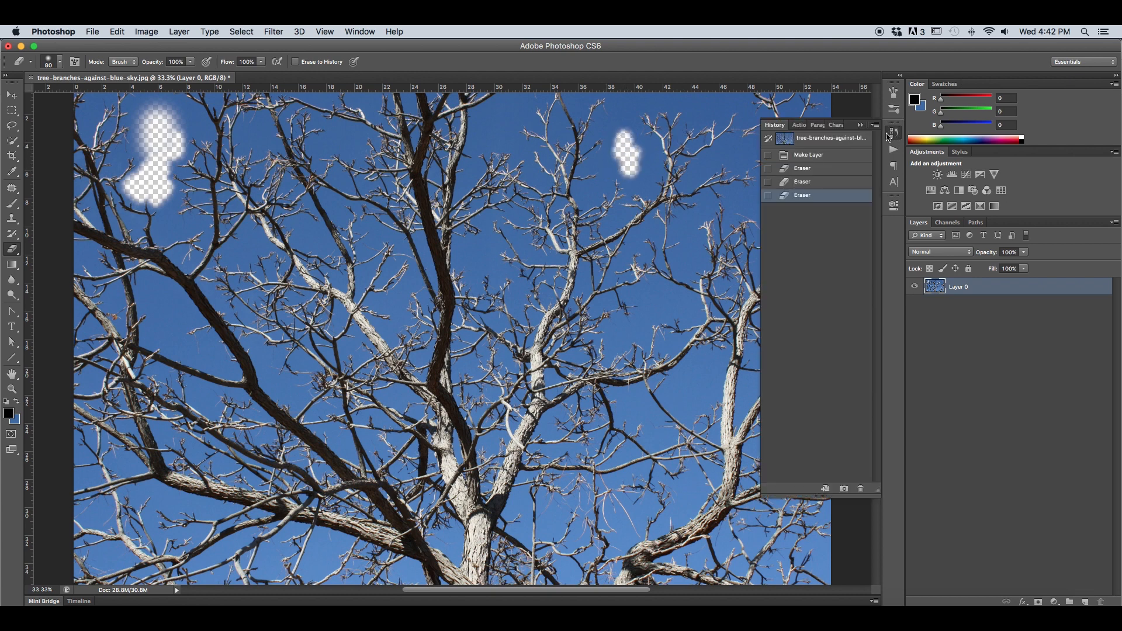
left_click(857, 136)
left_click(860, 126)
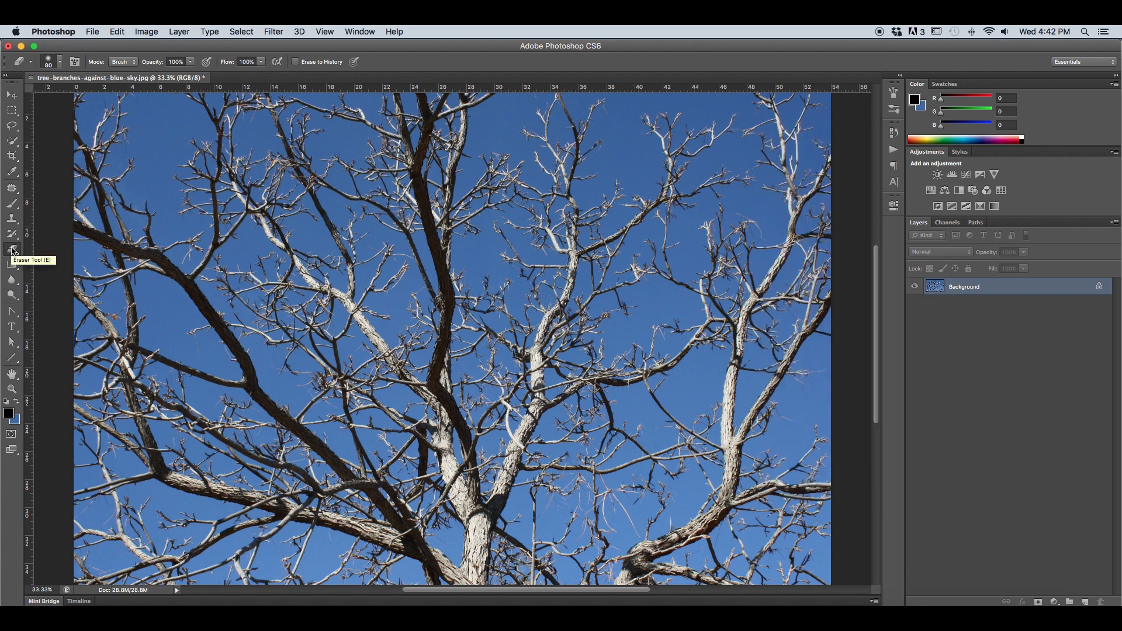
Switch from the Eraser to the Magic Eraser tool.
mouse_move(12, 250)
left_mouse_down()
mouse_move(80, 261)
mouse_move(71, 273)
left_mouse_up()
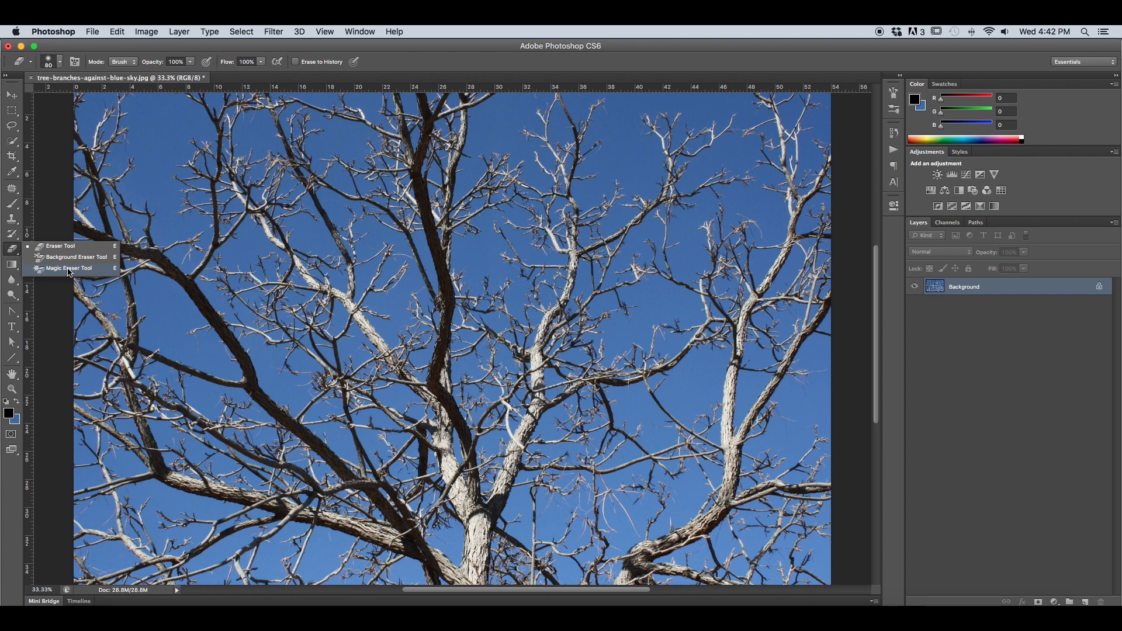
left_click_drag(69, 271, 69, 270)
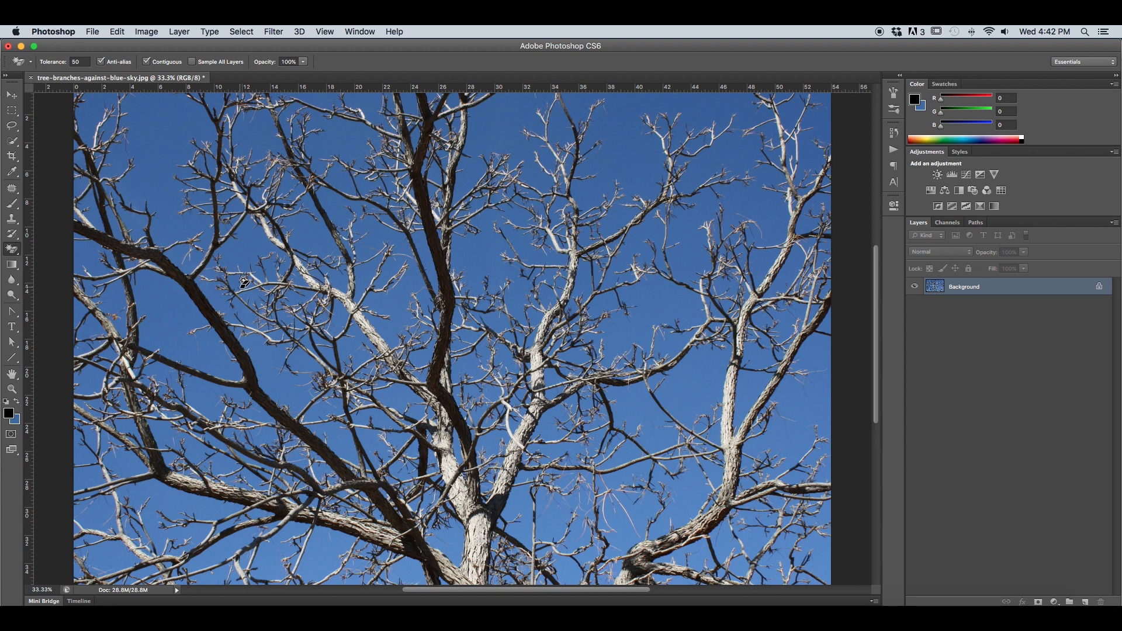
key("super+minus")
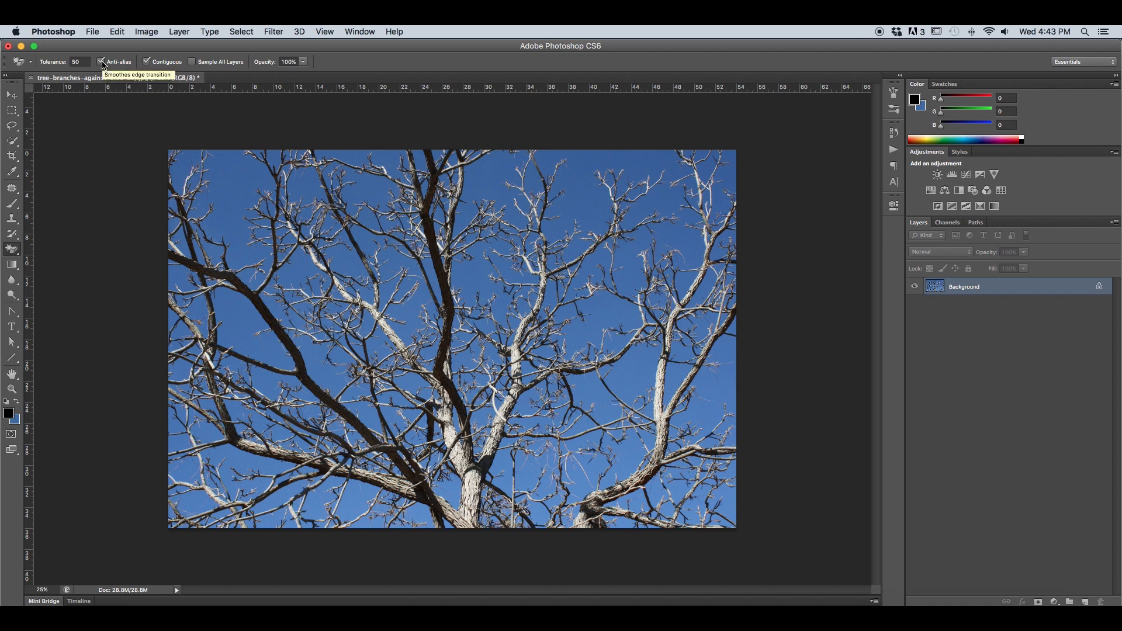
Toggle the Magic Eraser's Contiguous and Sample All Layers options and return both to their original settings.
left_click(146, 62)
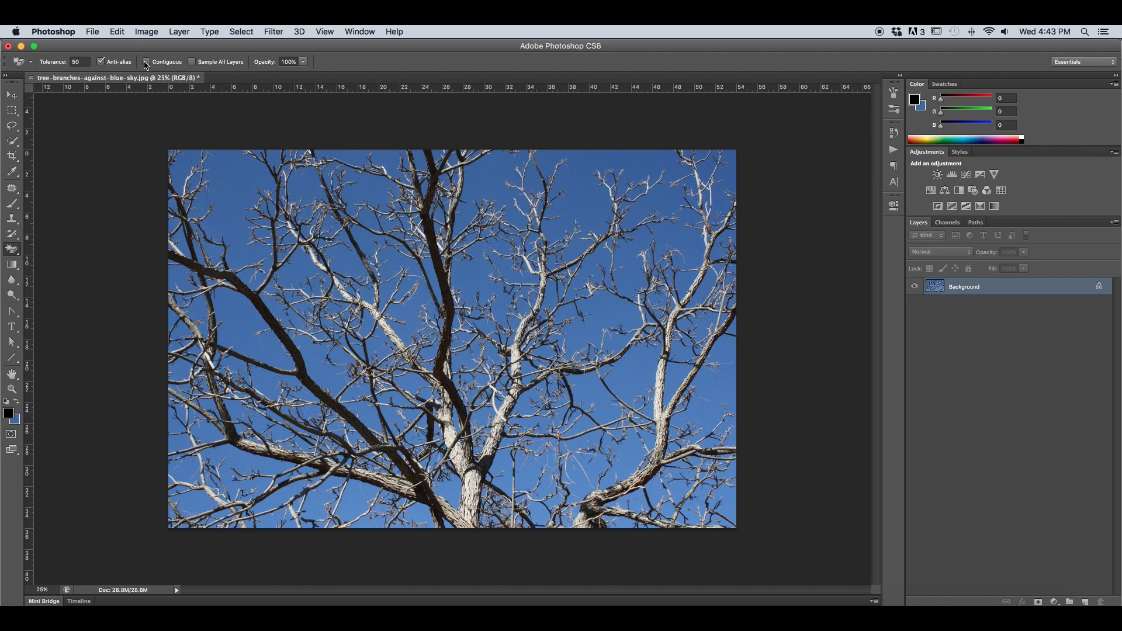
left_click(145, 62)
left_click(193, 62)
left_click(193, 62)
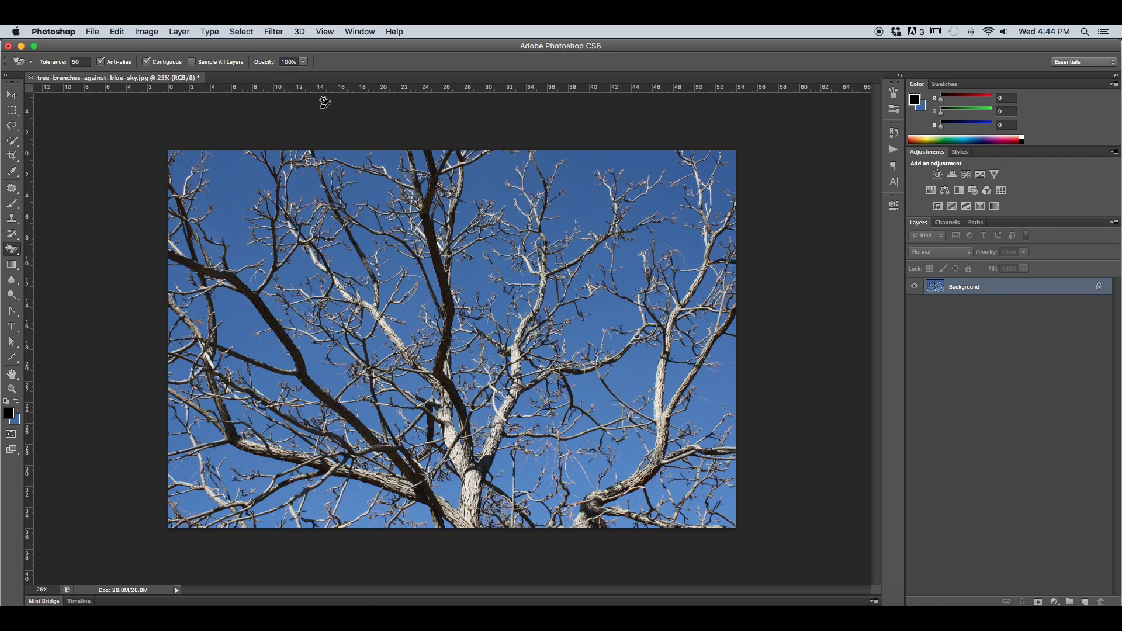
Convert the locked Background into a regular layer named Layer 0 with Normal mode and 100% opacity.
double_click(1010, 287)
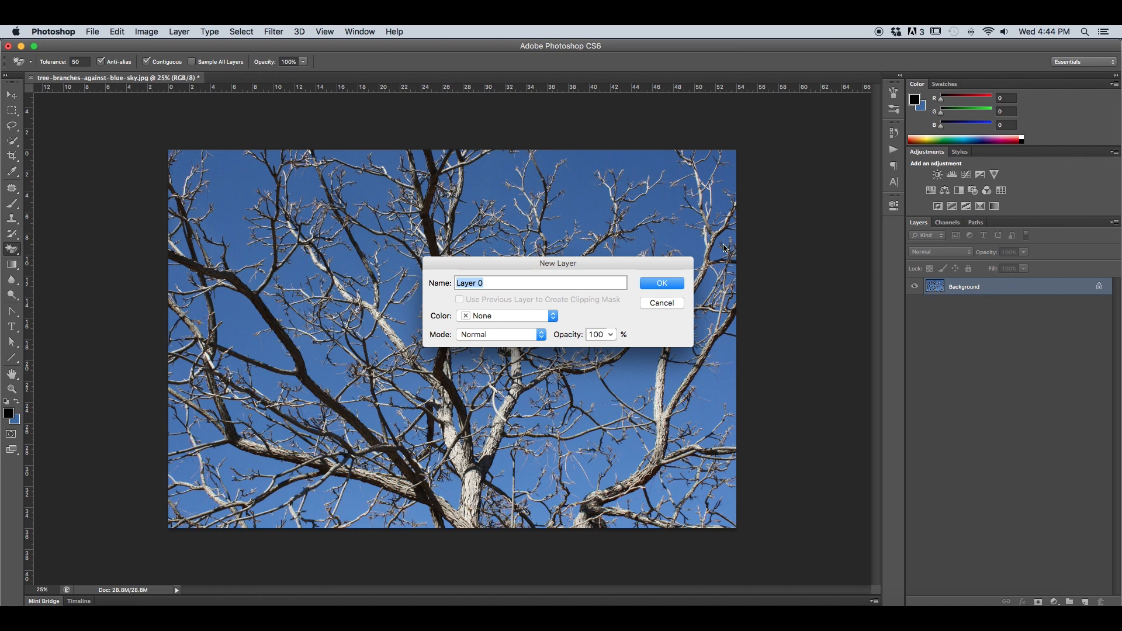
left_click(649, 284)
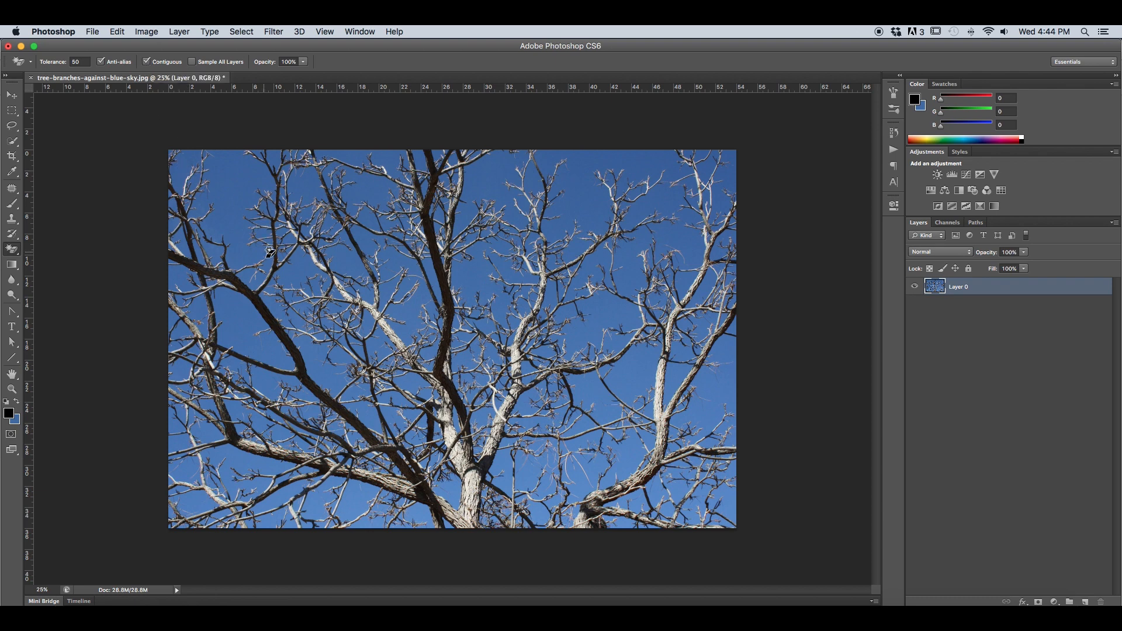
Magic-erase one enclosed sky area with Contiguous on, and the remaining blue sky with Contiguous off.
key("super+plus")
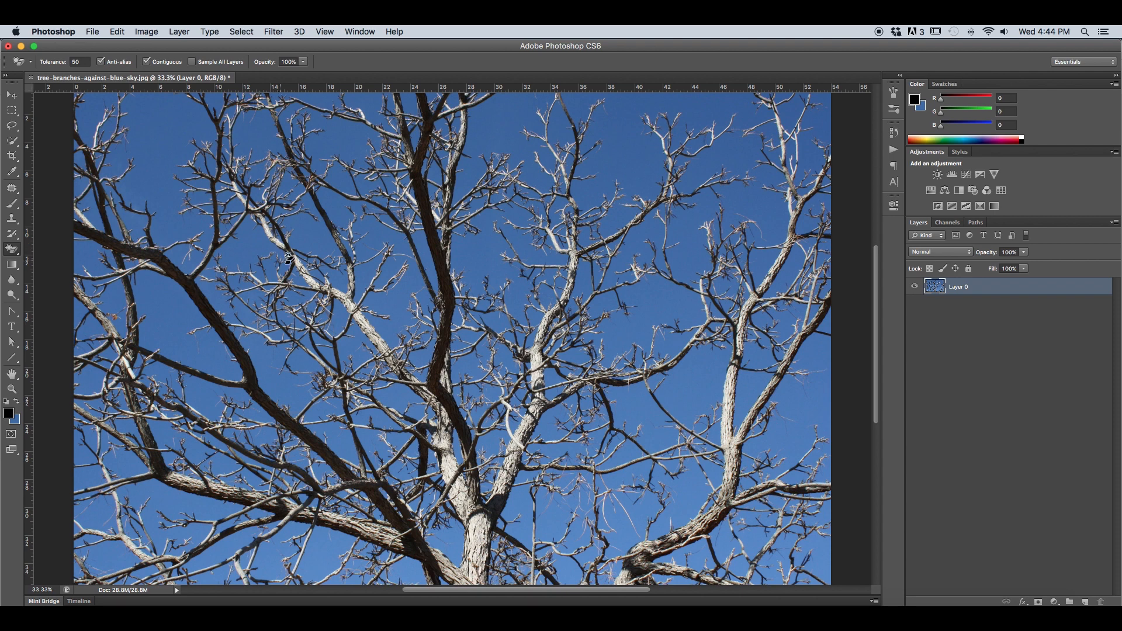
left_click(253, 241)
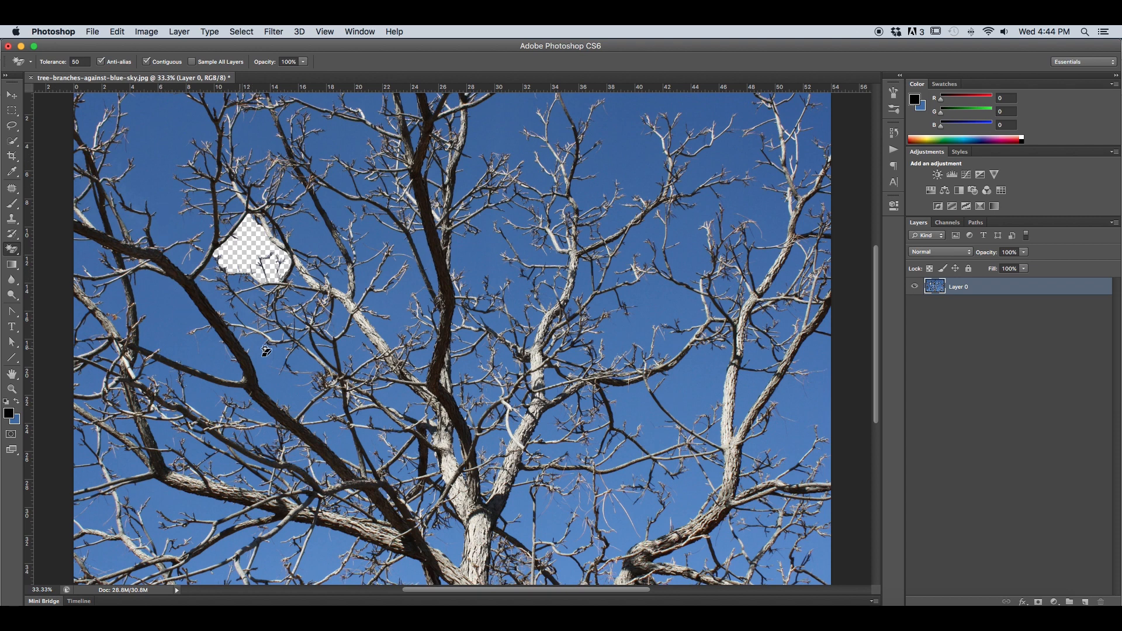
left_click(148, 63)
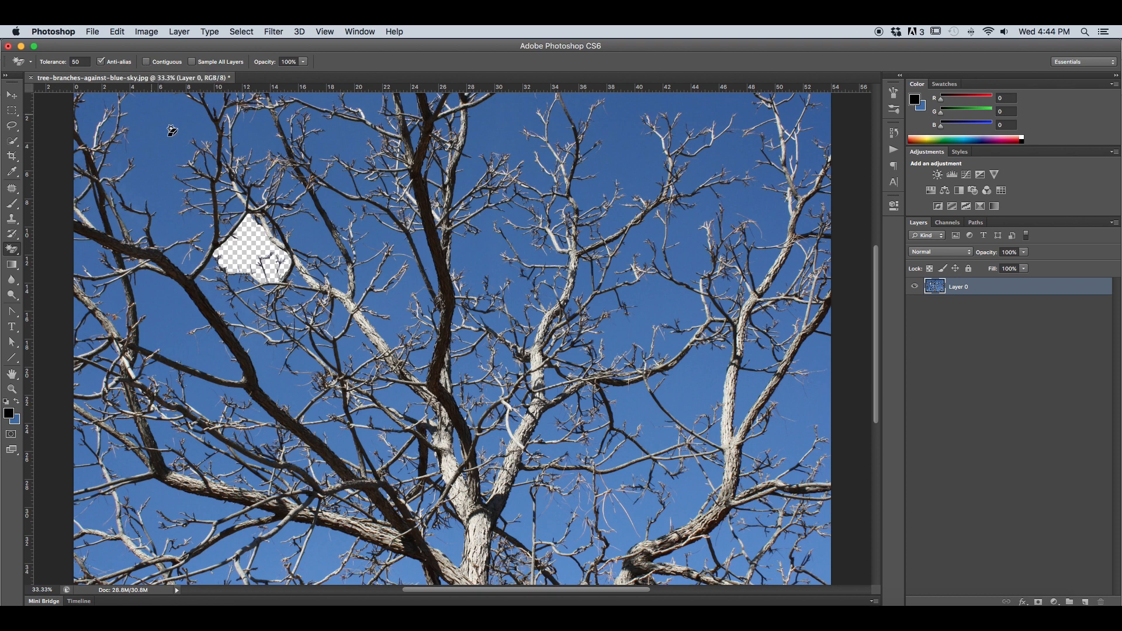
left_click(320, 232)
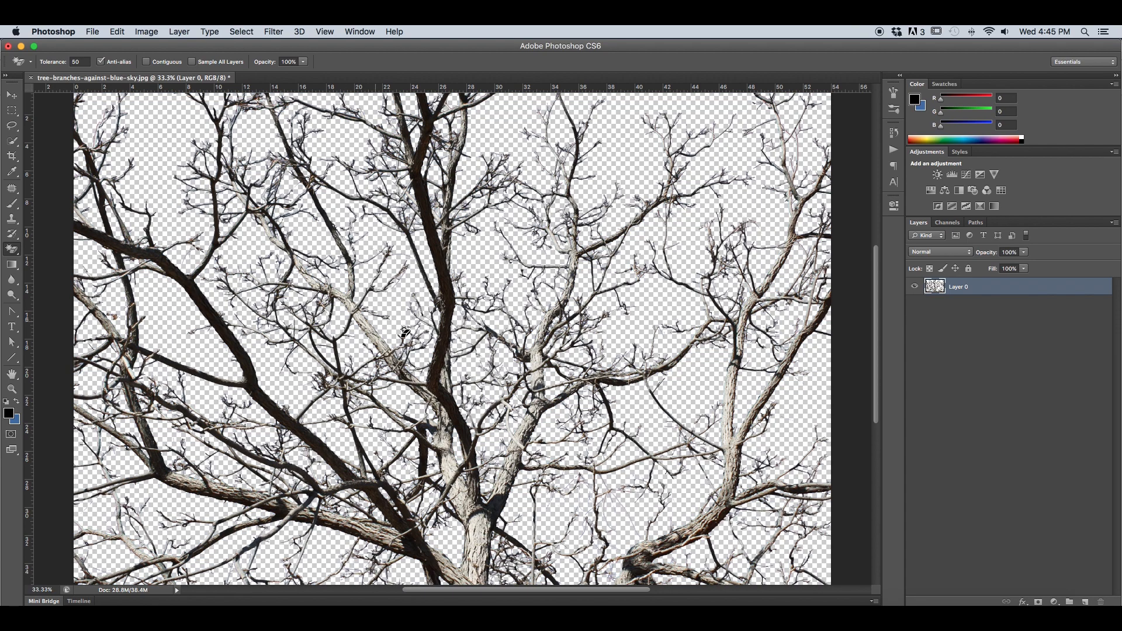
Step back in the history to the image state before the Magic Eraser was applied.
key("super+minus")
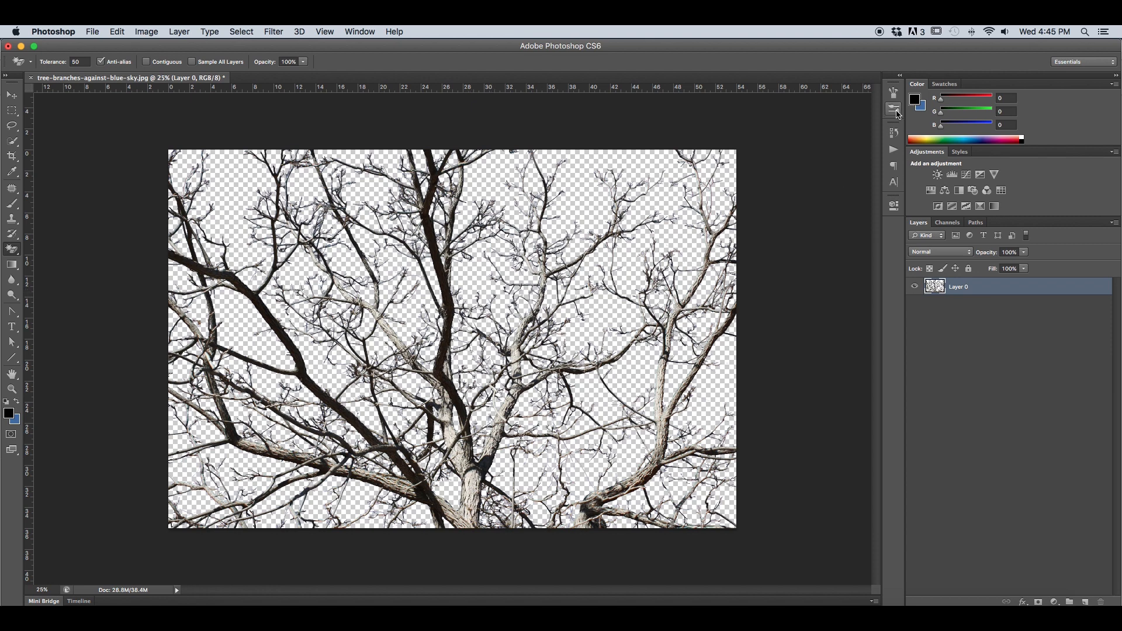
left_click(894, 133)
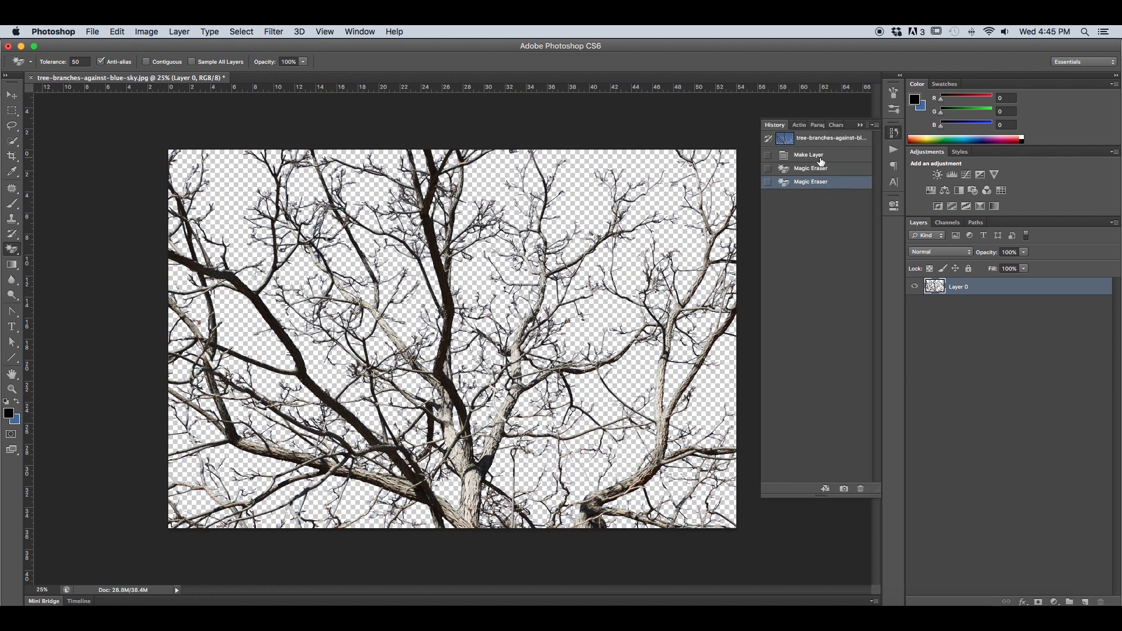
left_click(829, 139)
left_click(860, 125)
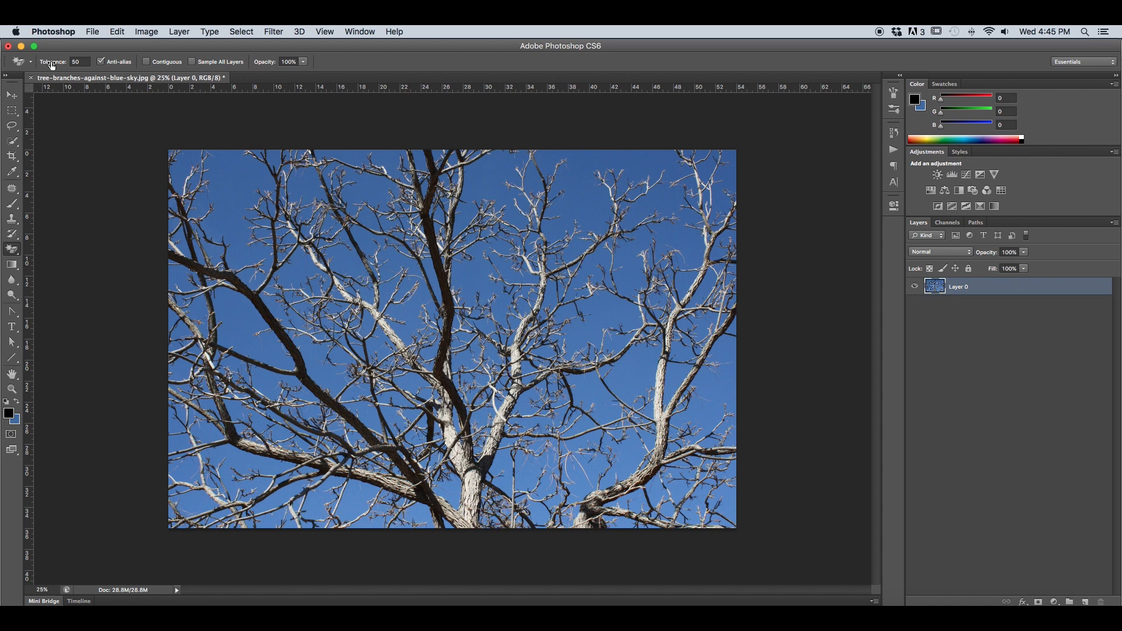
Magic-erase the upper sky at tolerance 15 and the remaining lower sky at tolerance 25.
left_click_drag(55, 64, 37, 63)
left_click(246, 248)
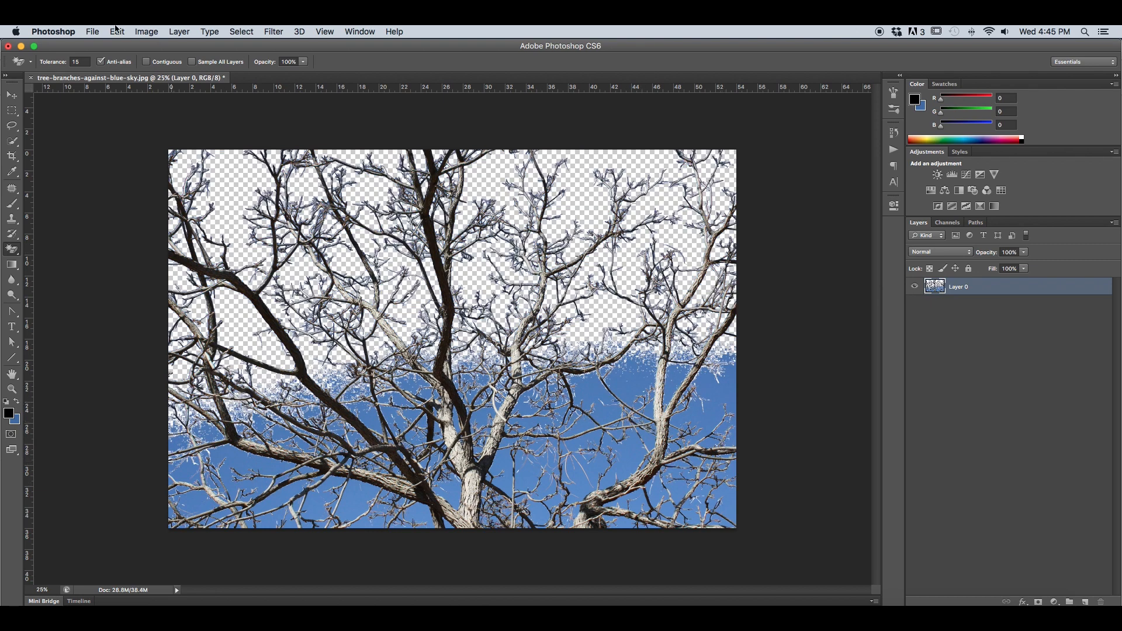
left_click_drag(41, 65, 49, 62)
left_click(366, 494)
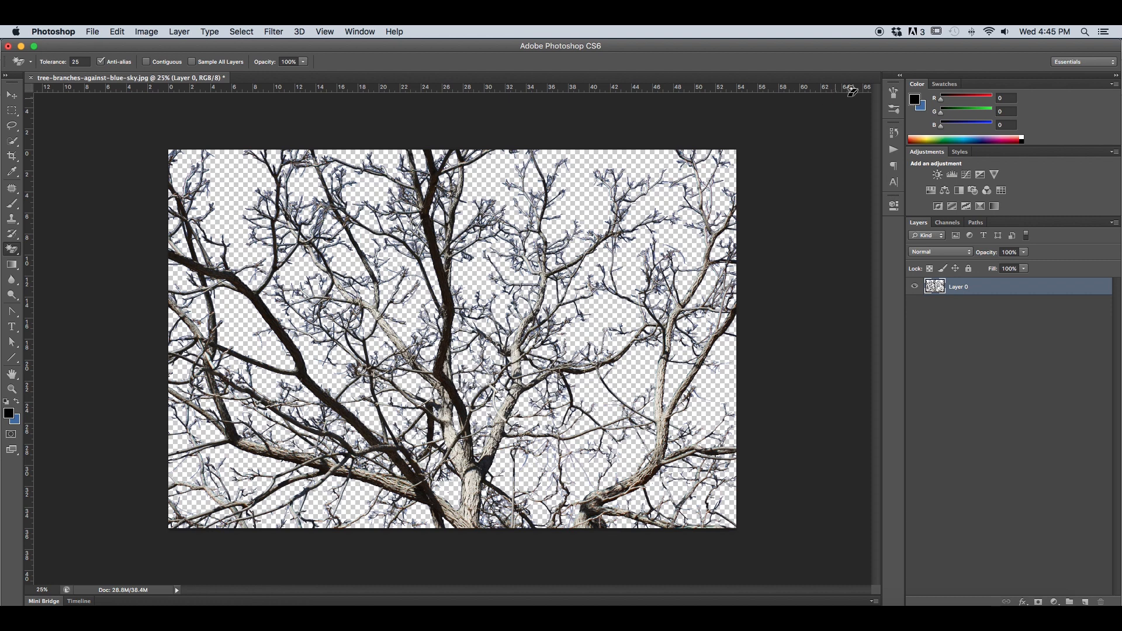
Return to the Make Layer state in the history, discarding both Magic Eraser passes.
left_click(893, 135)
left_click(812, 156)
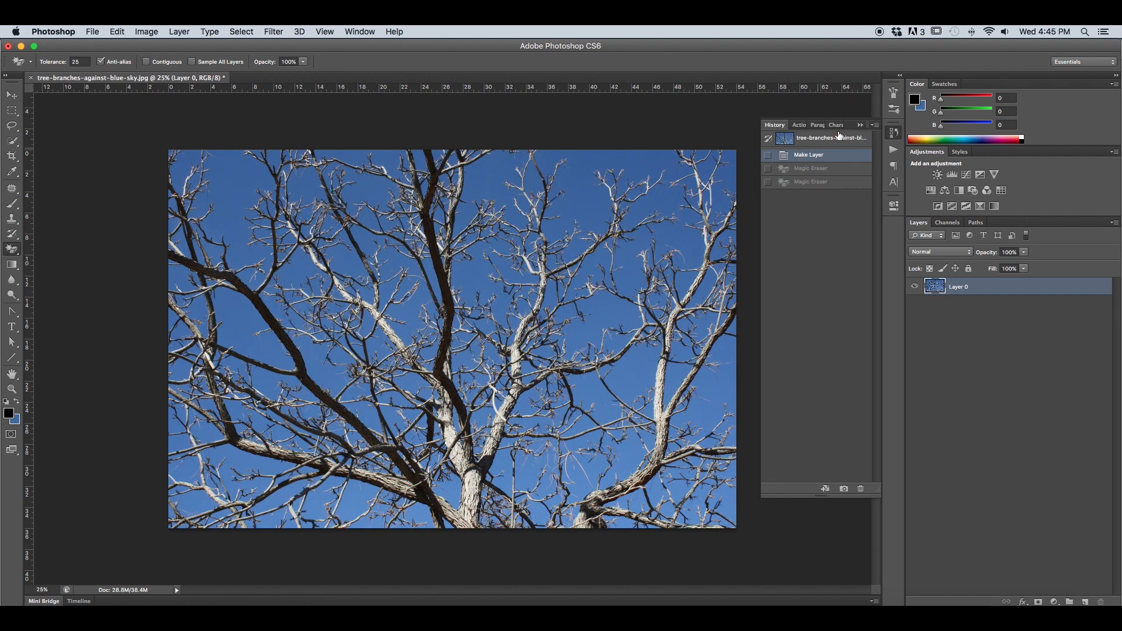
left_click(860, 125)
Switch from the Magic Eraser to the Background Eraser tool.
left_click(12, 249)
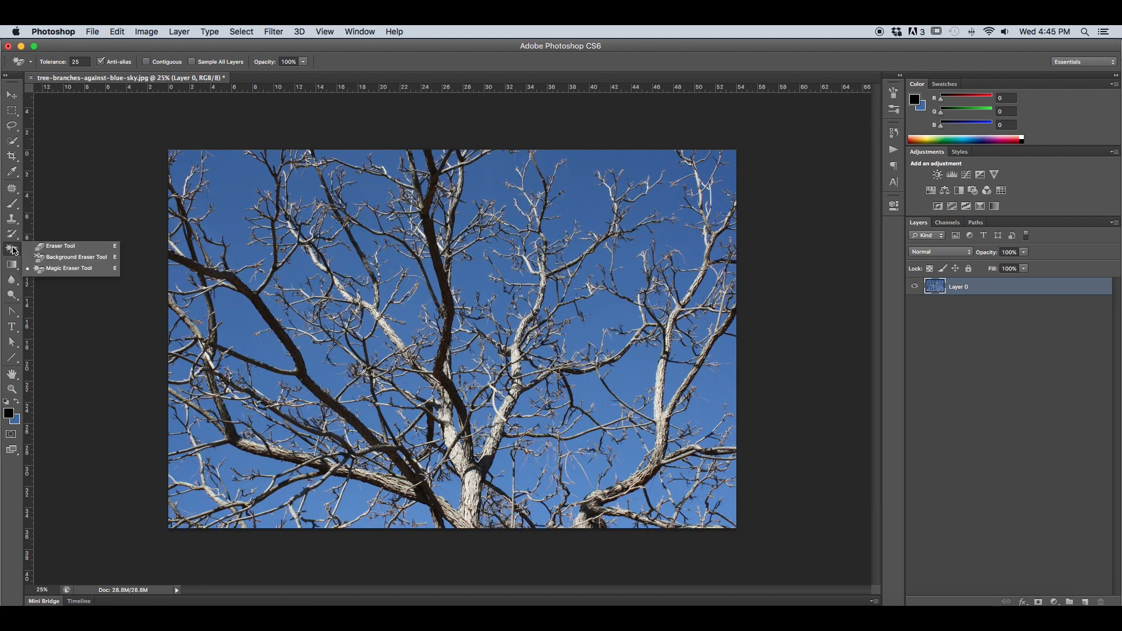
left_click(51, 260)
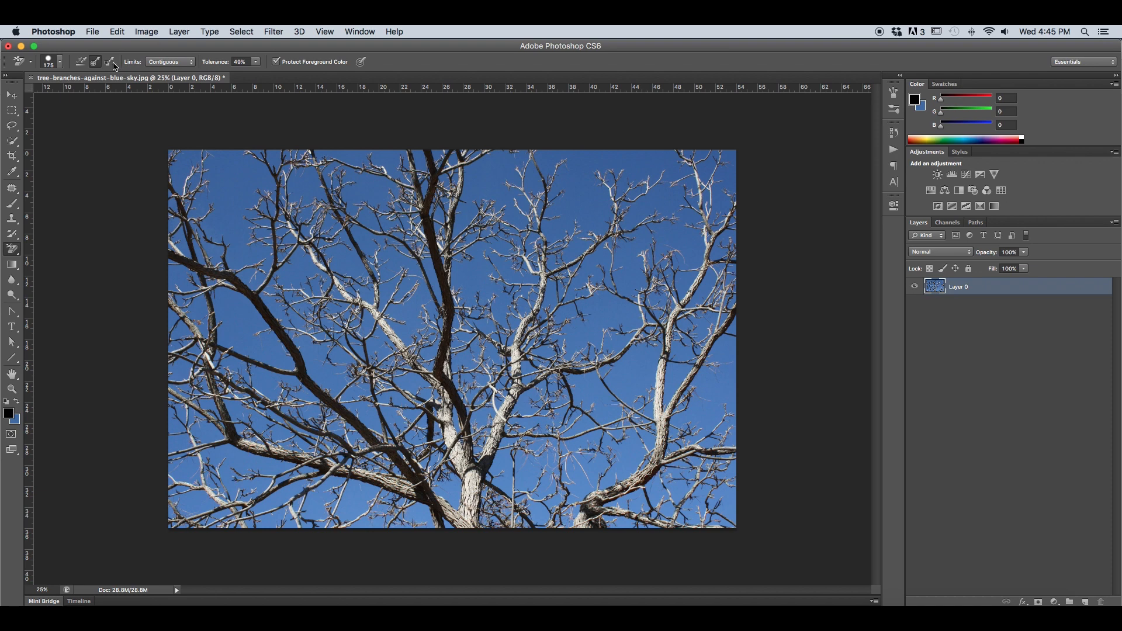
Set the Background Eraser to continuous sampling with Discontiguous limits.
left_click(60, 63)
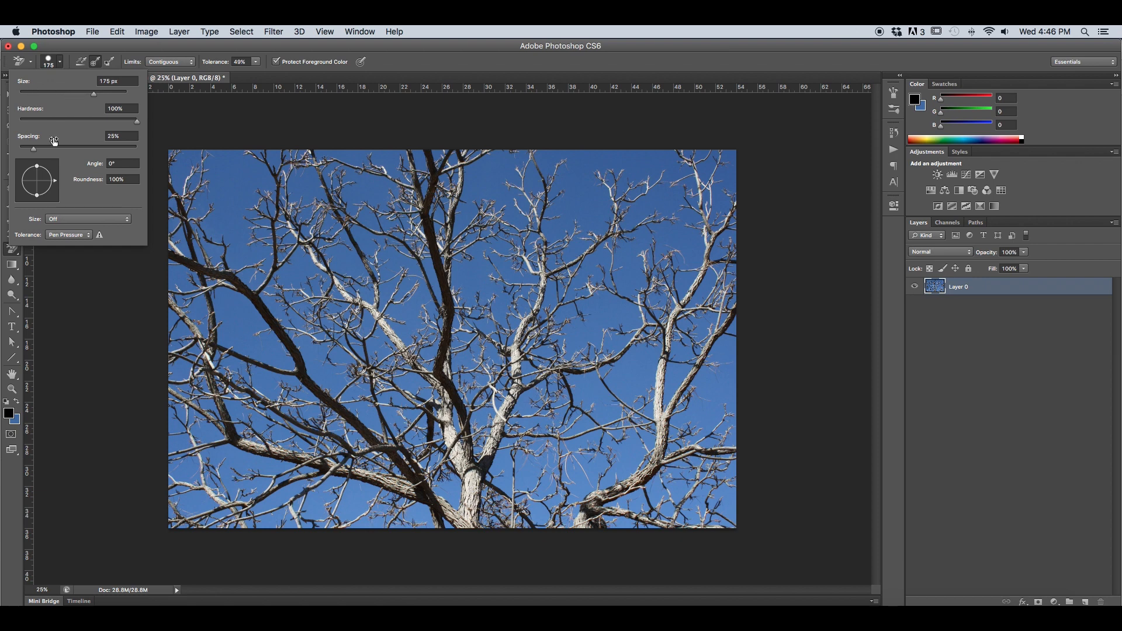
left_click(60, 62)
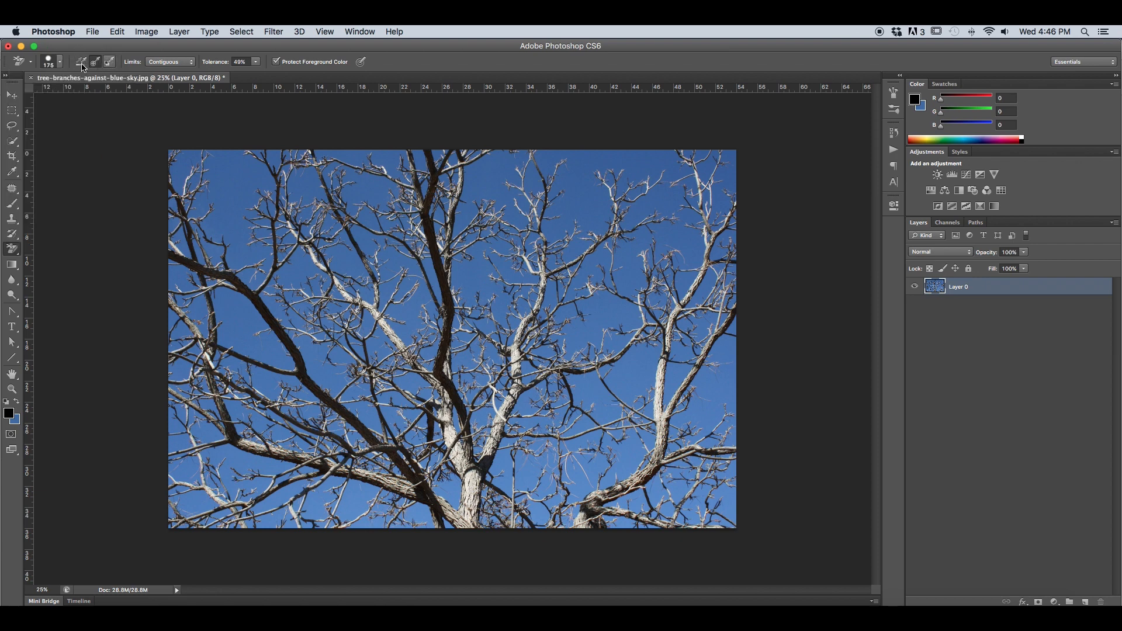
left_click(82, 65)
left_click(170, 65)
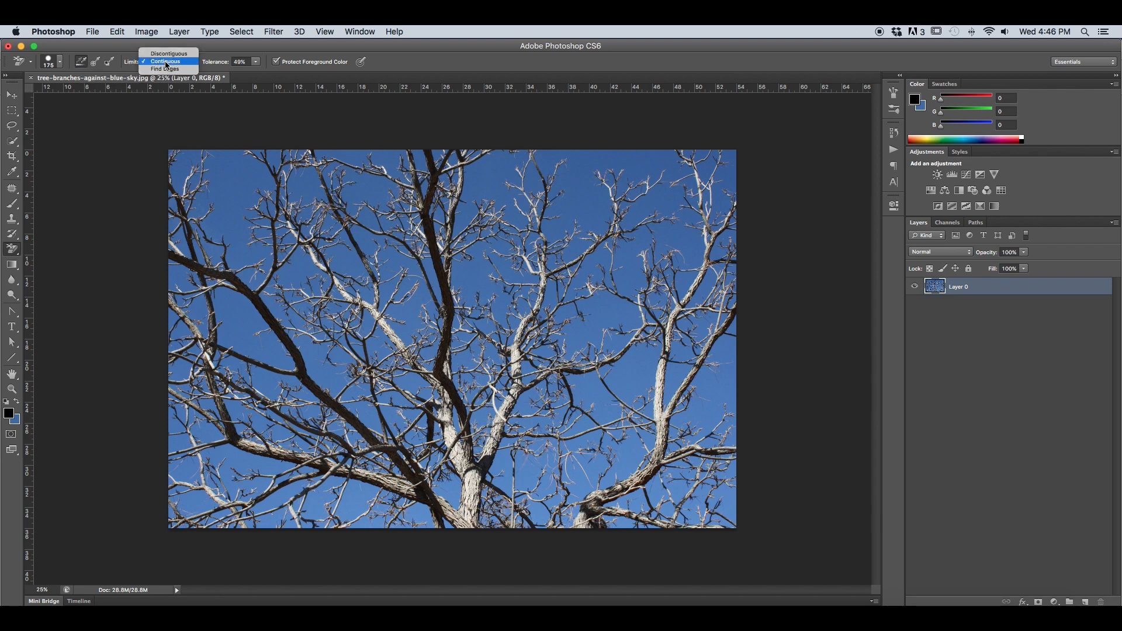
left_click(167, 55)
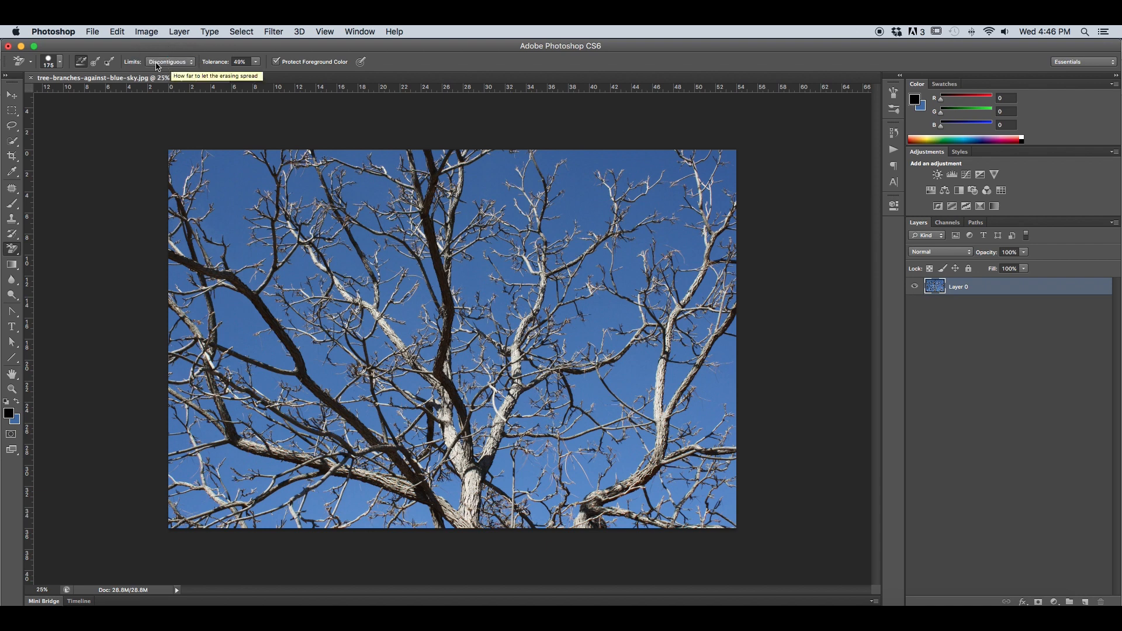
left_click(161, 64)
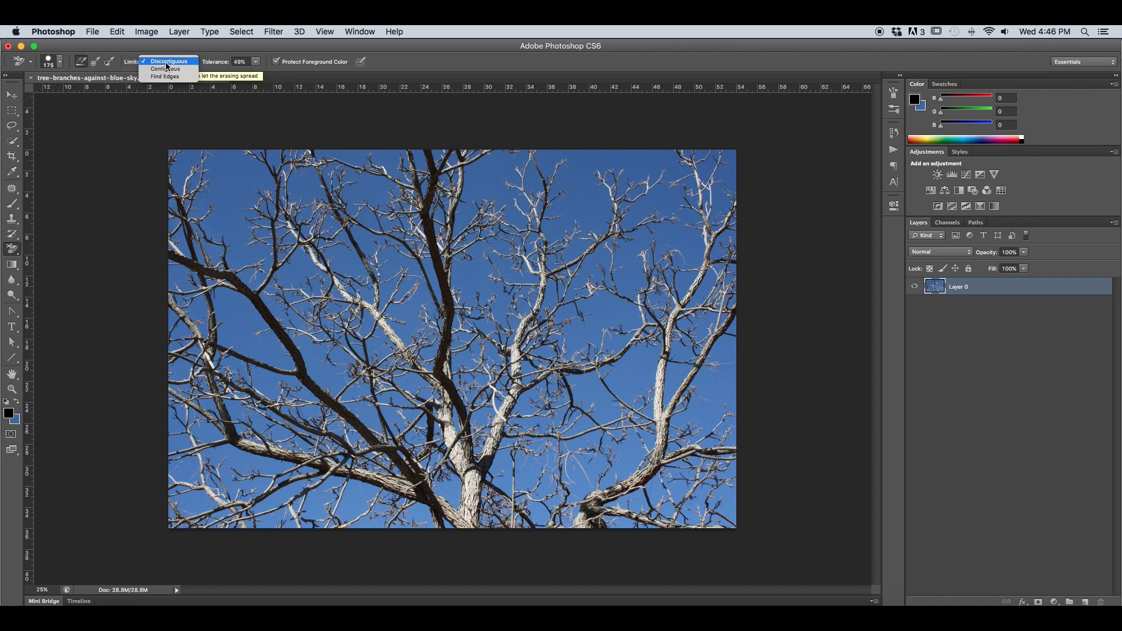
left_click(168, 68)
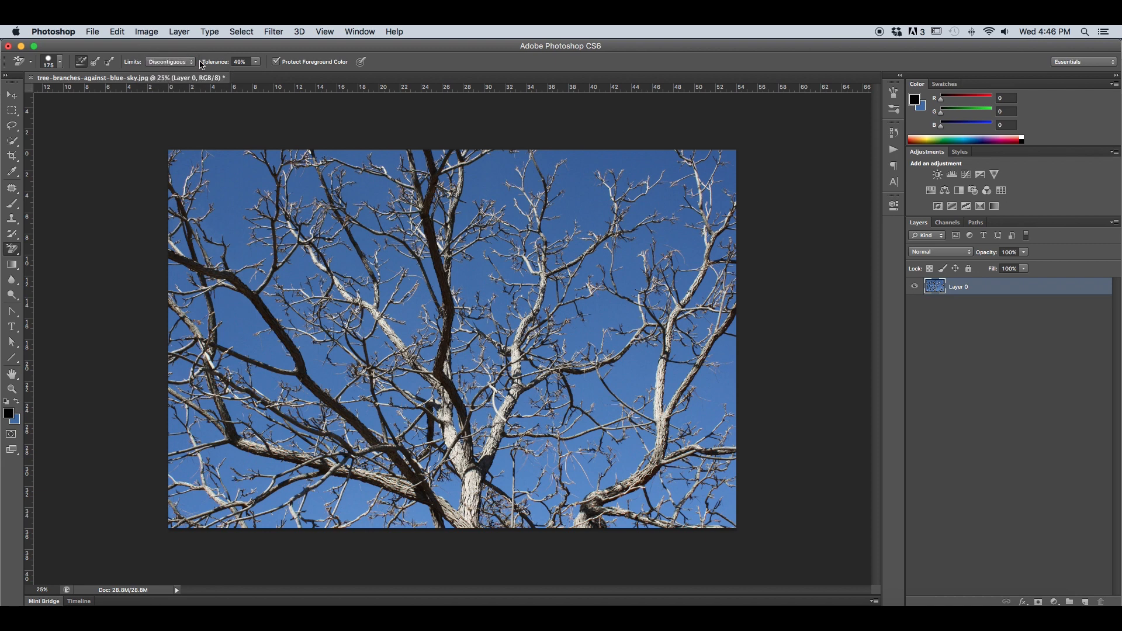
Set the tolerance to 50% and erase several sky patches among the upper-left branches of the image.
left_click_drag(220, 63, 229, 64)
mouse_move(230, 227)
left_mouse_down()
mouse_move(218, 225)
mouse_move(220, 191)
mouse_move(242, 203)
mouse_move(275, 153)
mouse_move(307, 183)
mouse_move(367, 186)
mouse_move(353, 191)
left_mouse_up()
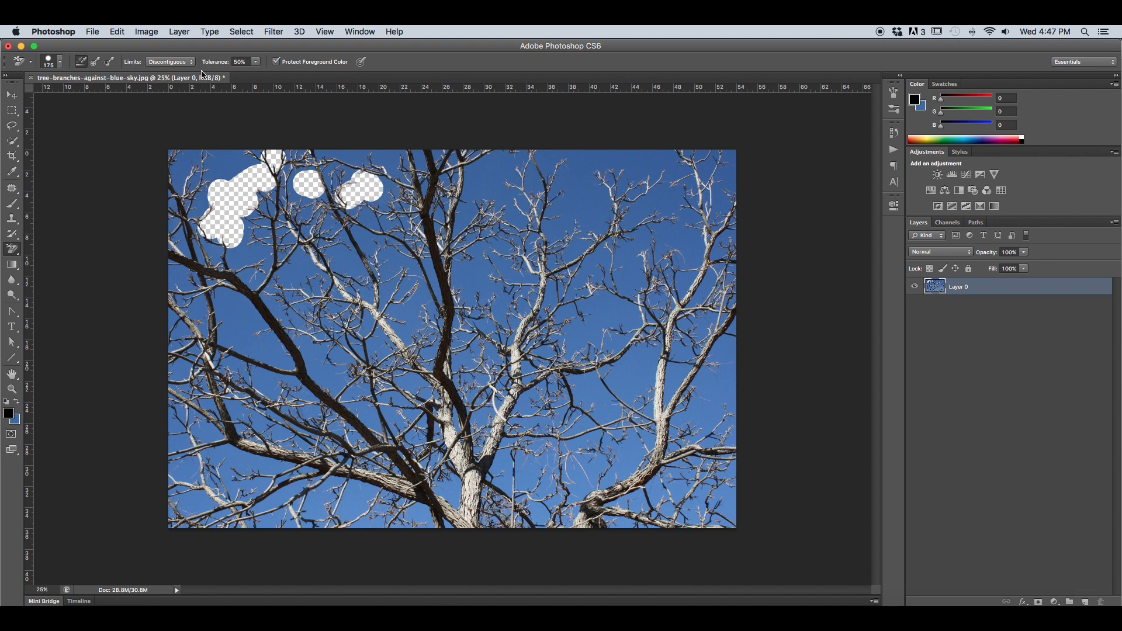
Try erasing sky beside the thick left branch with Contiguous limits, and undo the last stroke that cuts into the branch.
left_click(170, 61)
left_click(167, 70)
mouse_move(274, 305)
left_mouse_down()
mouse_move(263, 297)
mouse_move(291, 319)
mouse_move(291, 345)
mouse_move(274, 323)
left_mouse_up()
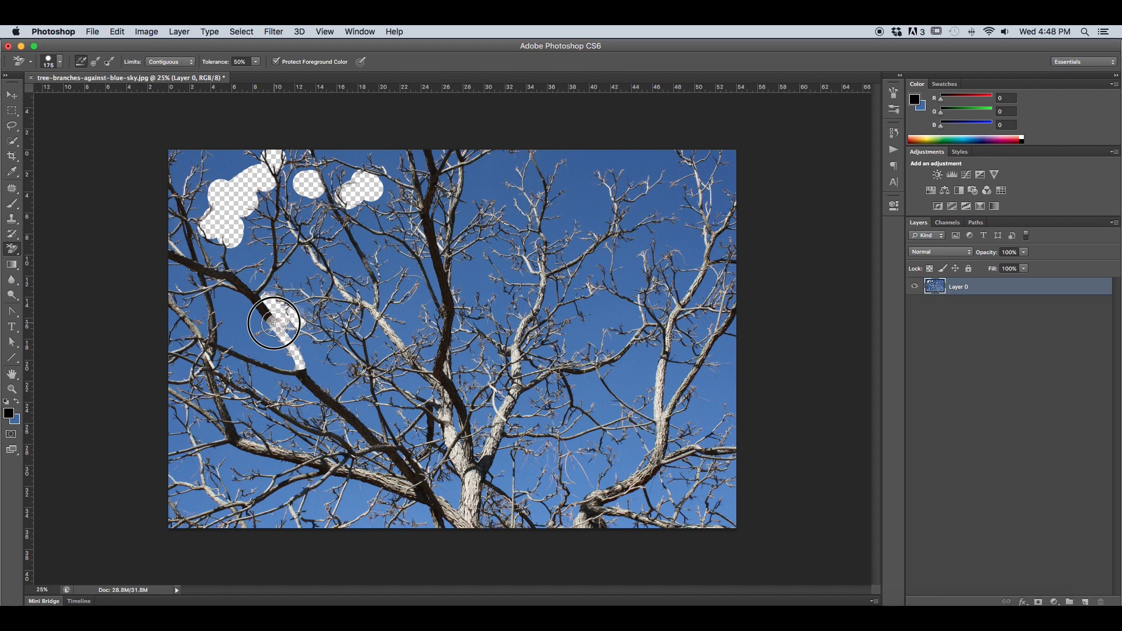
key("ctrl+z")
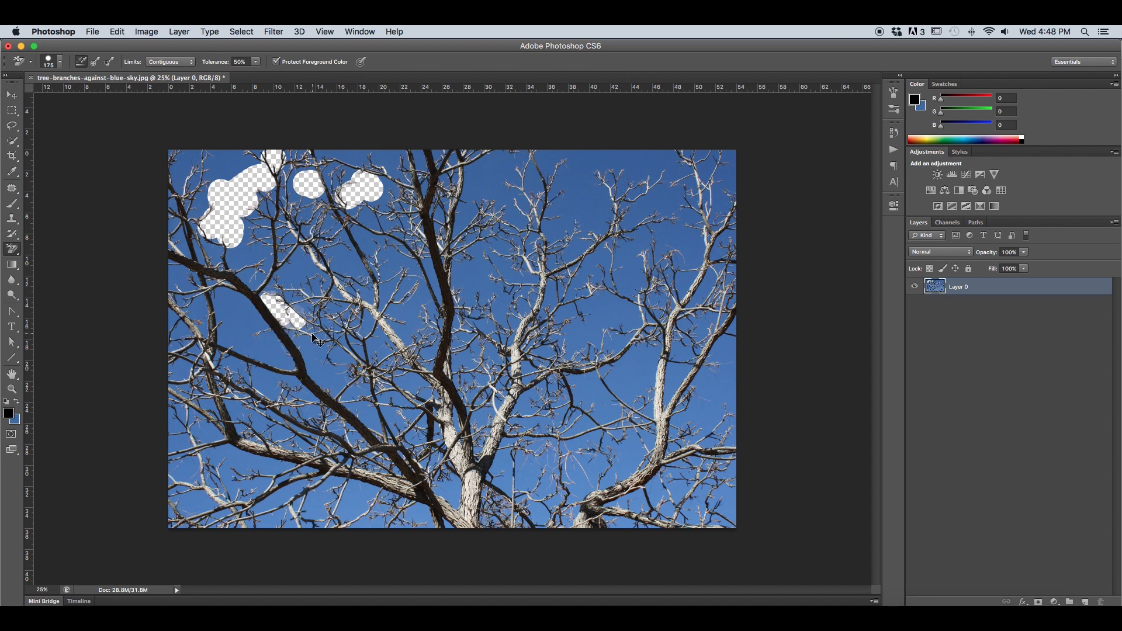
Return to the Make Layer state in the history, discarding all Background Eraser strokes.
left_click(895, 133)
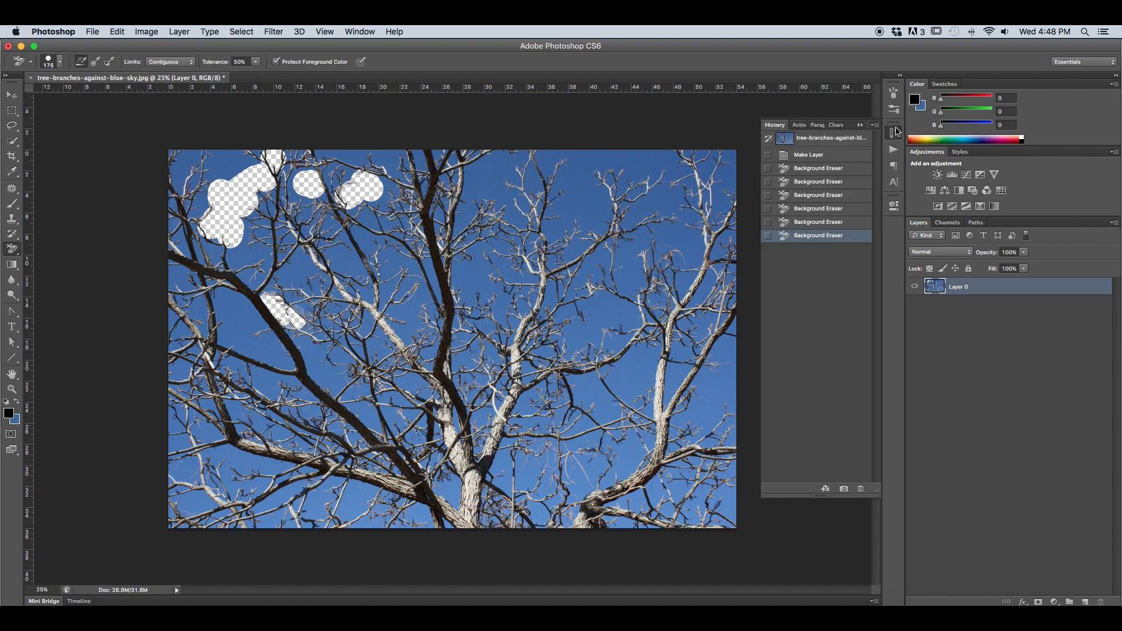
left_click(825, 169)
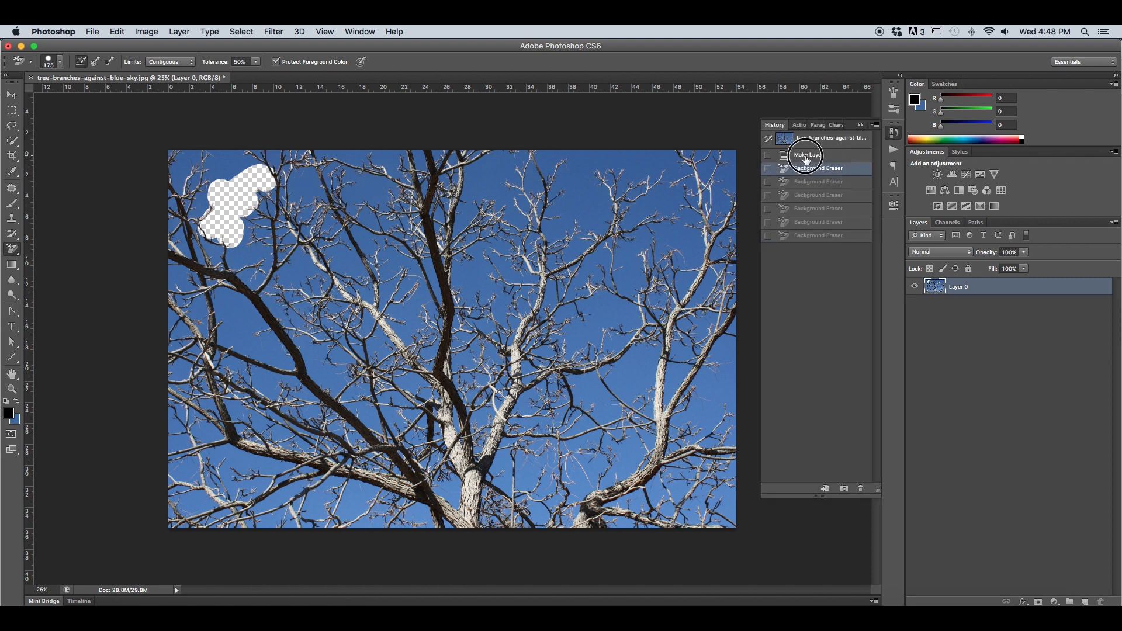
left_click(807, 156)
left_click(615, 118)
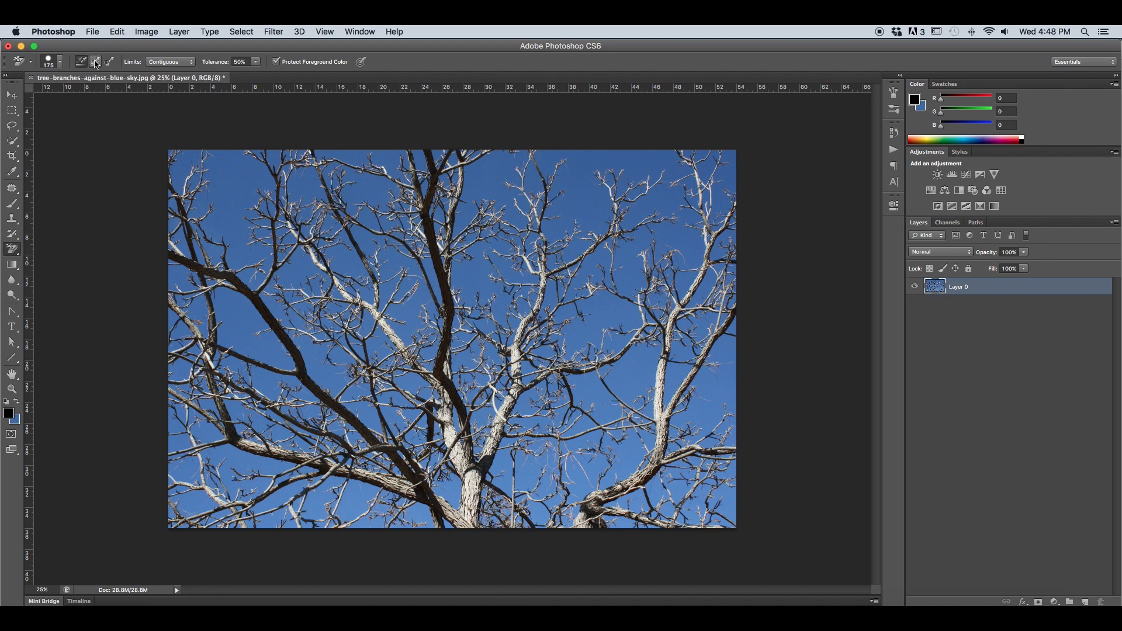
Erase around the upper-left branches using Once sampling, Discontiguous limits and a 250 px brush.
left_click(96, 62)
left_click(162, 62)
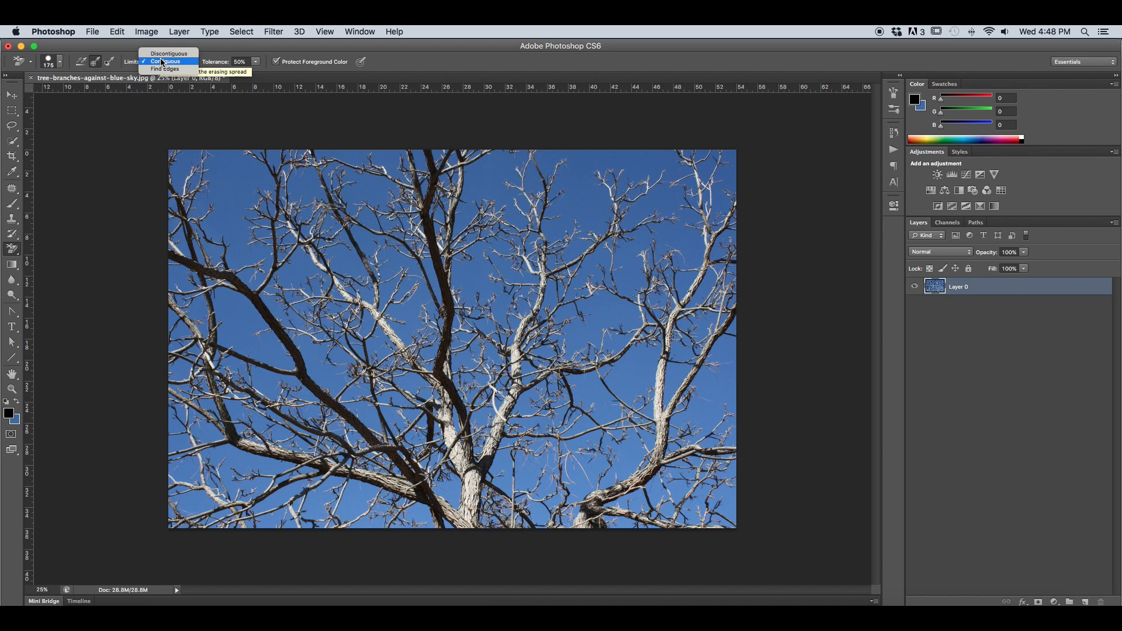
left_click(167, 52)
key("bracketright")
key("bracketright")
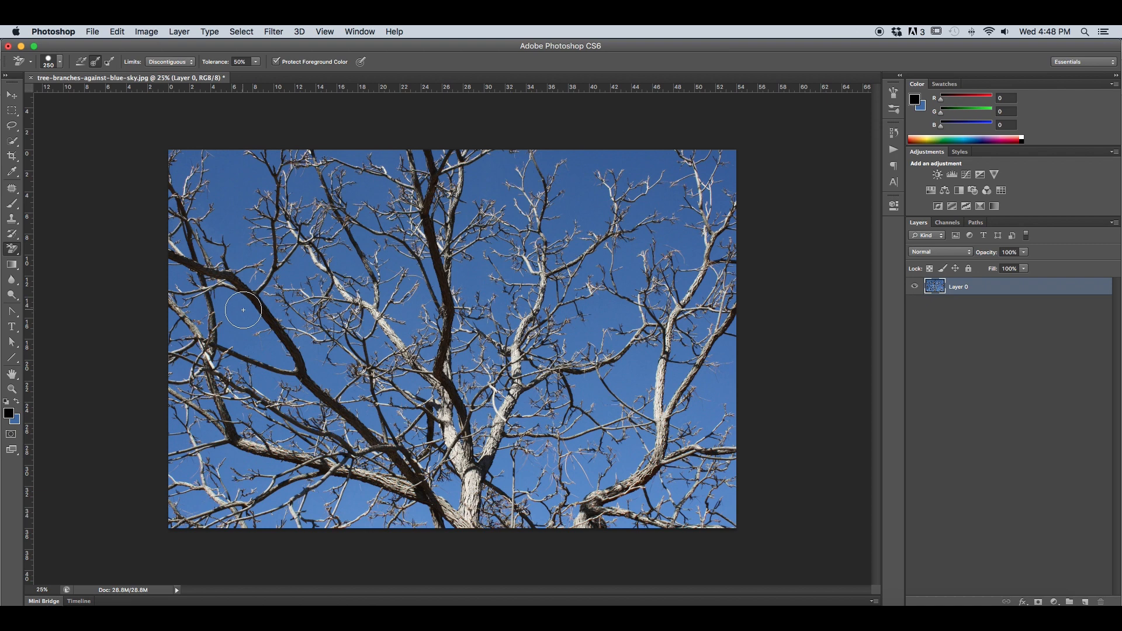
mouse_move(243, 310)
left_mouse_down()
mouse_move(250, 348)
mouse_move(269, 350)
mouse_move(273, 296)
mouse_move(193, 243)
mouse_move(202, 217)
mouse_move(224, 220)
mouse_move(268, 266)
mouse_move(283, 248)
mouse_move(310, 305)
mouse_move(322, 287)
mouse_move(317, 338)
mouse_move(296, 355)
mouse_move(257, 302)
mouse_move(296, 357)
mouse_move(263, 358)
mouse_move(211, 321)
mouse_move(205, 330)
mouse_move(197, 270)
mouse_move(183, 298)
mouse_move(182, 188)
mouse_move(206, 167)
mouse_move(228, 197)
mouse_move(274, 209)
mouse_move(265, 142)
mouse_move(240, 202)
mouse_move(271, 249)
left_mouse_up()
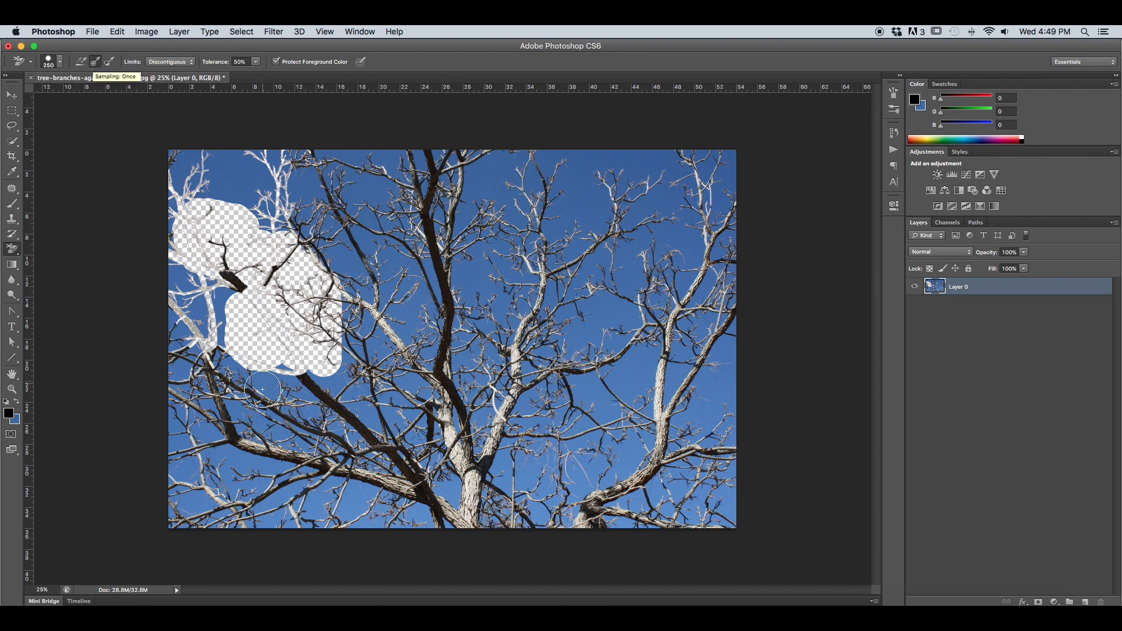
Discard the sampled-once erasing by going back to the Make Layer history state.
left_click(893, 130)
left_click(829, 155)
left_click(860, 125)
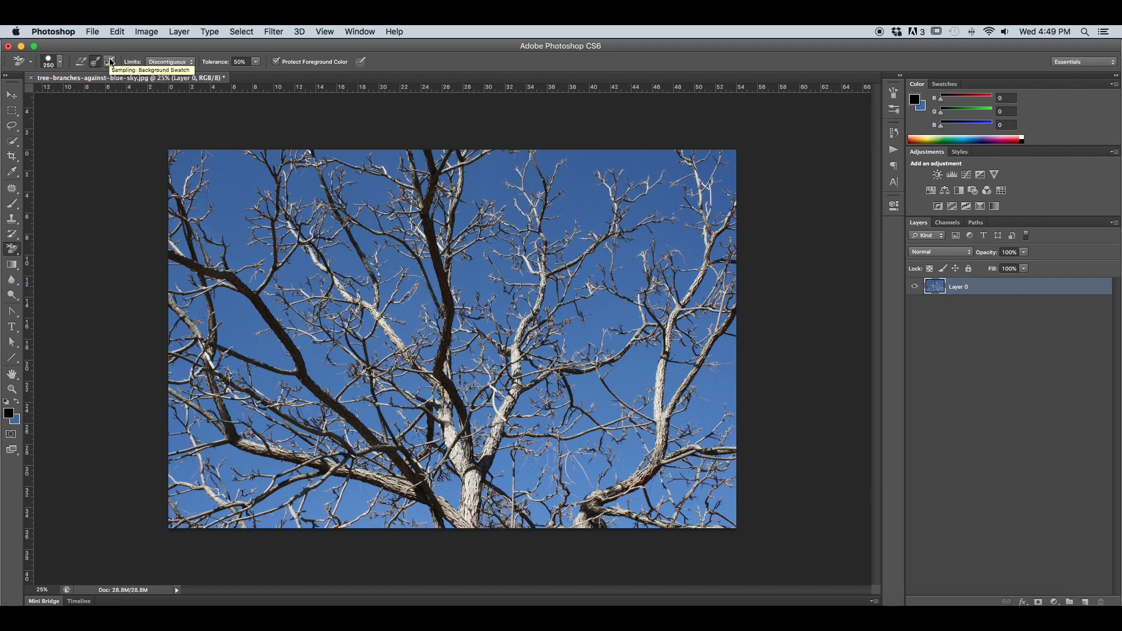
Erase the sky behind the left and middle branches using Background Swatch sampling, with sky blue #4470ad picked from the image as background color.
left_click(112, 63)
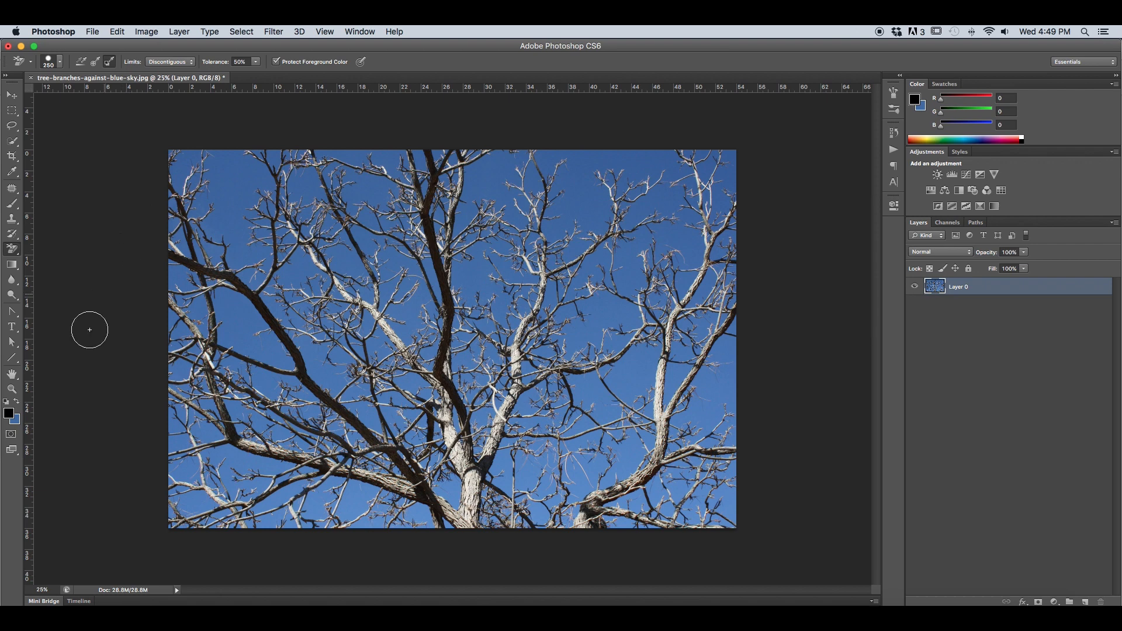
left_click(14, 420)
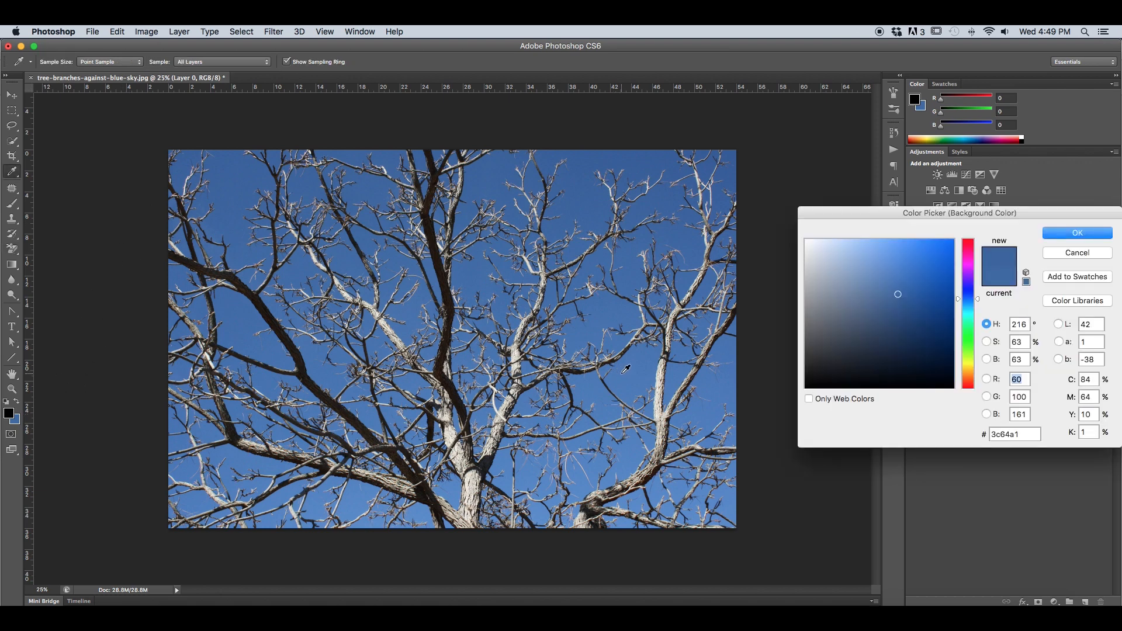
left_click(602, 314)
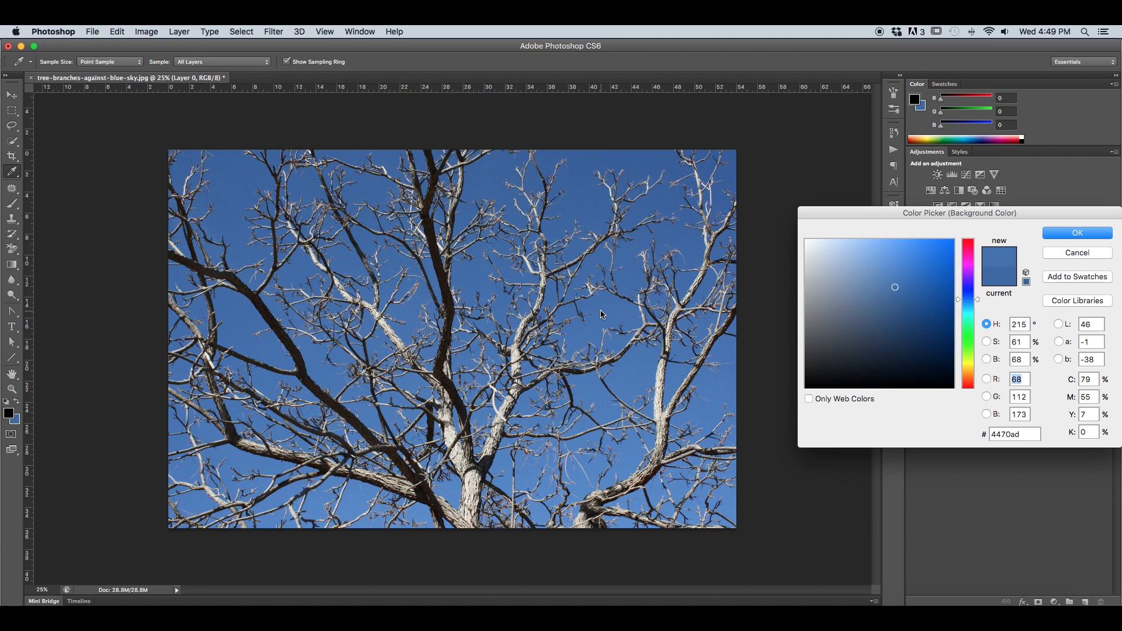
left_click(1045, 236)
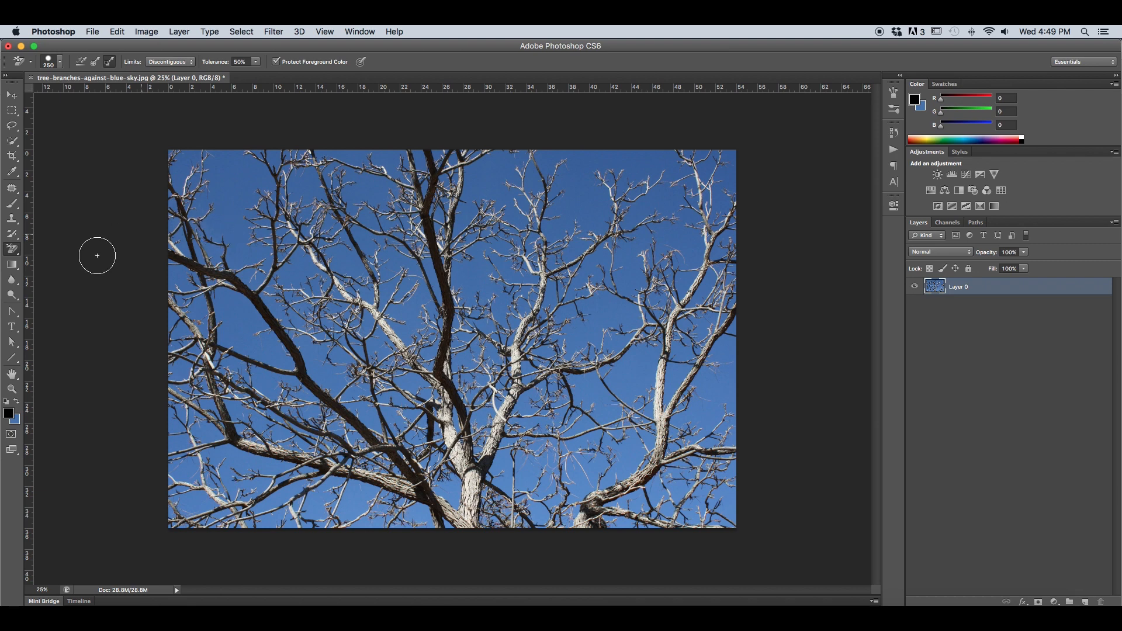
mouse_move(265, 272)
left_mouse_down()
mouse_move(233, 310)
mouse_move(226, 239)
mouse_move(216, 224)
mouse_move(192, 228)
mouse_move(200, 339)
mouse_move(291, 290)
mouse_move(246, 375)
mouse_move(249, 462)
mouse_move(366, 347)
mouse_move(332, 294)
mouse_move(318, 320)
mouse_move(330, 333)
mouse_move(356, 282)
mouse_move(344, 268)
mouse_move(373, 252)
mouse_move(366, 220)
mouse_move(318, 223)
mouse_move(256, 269)
mouse_move(281, 186)
mouse_move(253, 184)
mouse_move(210, 209)
mouse_move(356, 196)
mouse_move(267, 193)
mouse_move(395, 174)
mouse_move(324, 176)
mouse_move(317, 157)
mouse_move(526, 160)
mouse_move(303, 187)
mouse_move(437, 260)
mouse_move(433, 209)
mouse_move(416, 250)
mouse_move(415, 216)
mouse_move(523, 288)
mouse_move(456, 287)
mouse_move(443, 316)
mouse_move(487, 338)
mouse_move(473, 293)
mouse_move(456, 315)
mouse_move(417, 324)
mouse_move(344, 456)
left_mouse_up()
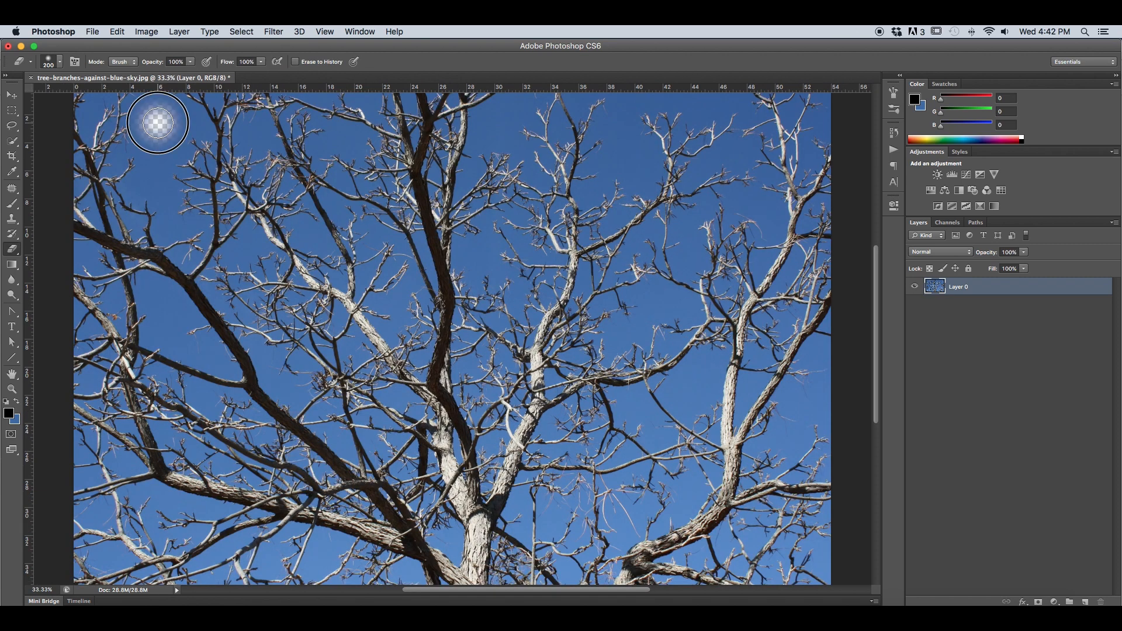
left_click_drag(158, 123, 157, 147)
key("bracketleft")
key("bracketleft")
mouse_move(155, 157)
left_mouse_down()
mouse_move(132, 188)
mouse_move(145, 183)
mouse_move(153, 196)
mouse_move(151, 176)
left_mouse_up()
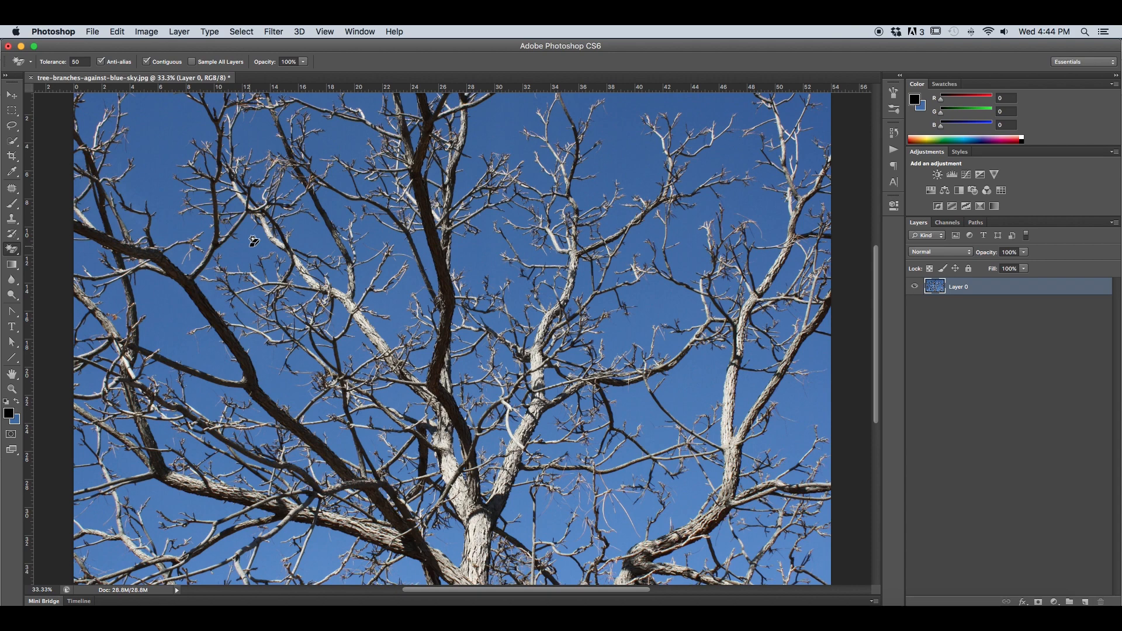
Magic-erase one enclosed sky patch at tolerance 50, and erase the rest of the sky with Contiguous turned off.
left_click(253, 240)
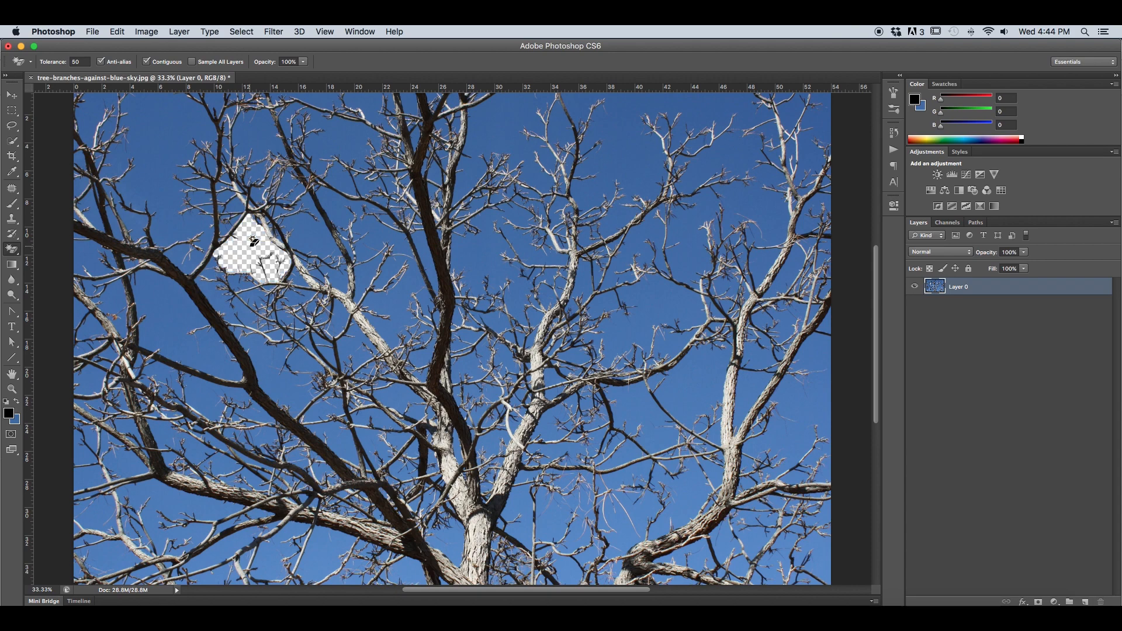
left_click(146, 61)
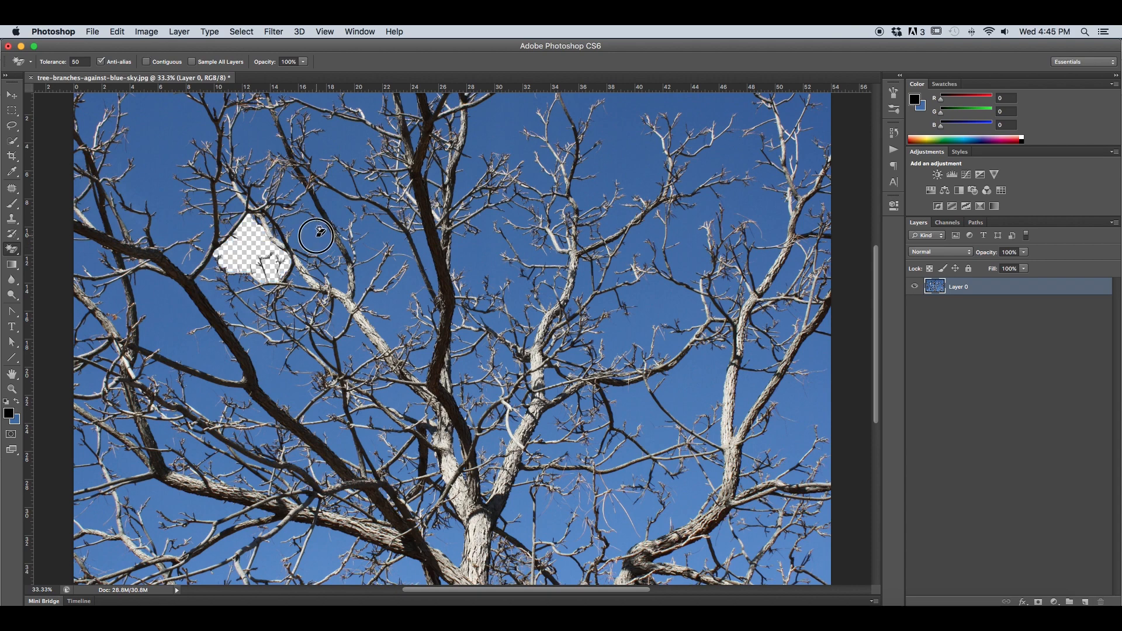
left_click(320, 231)
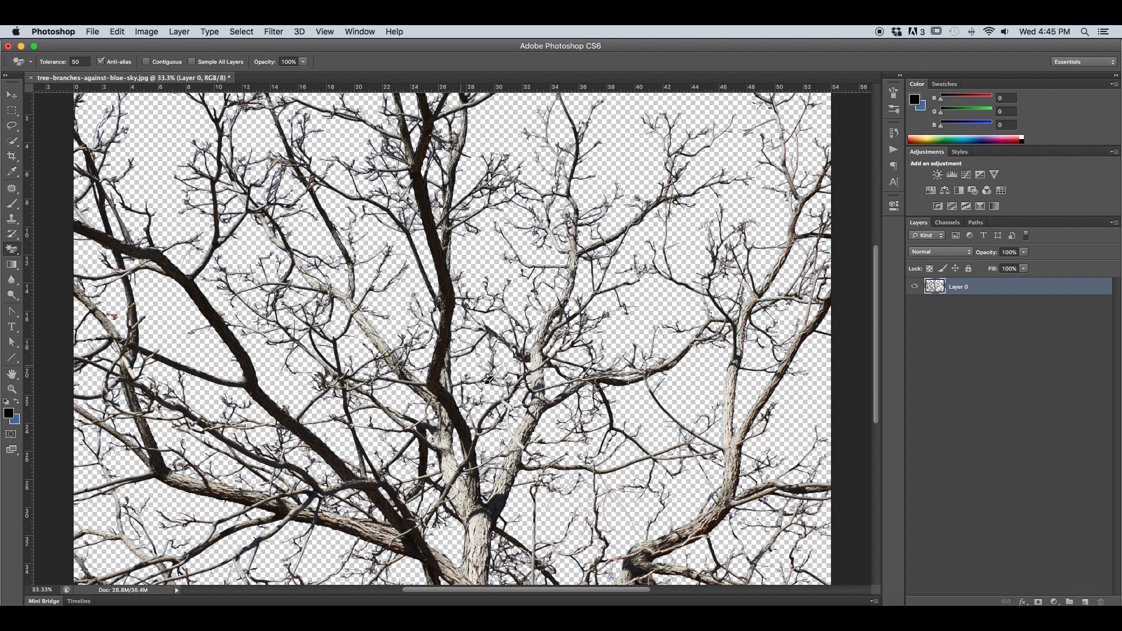
key("super+minus")
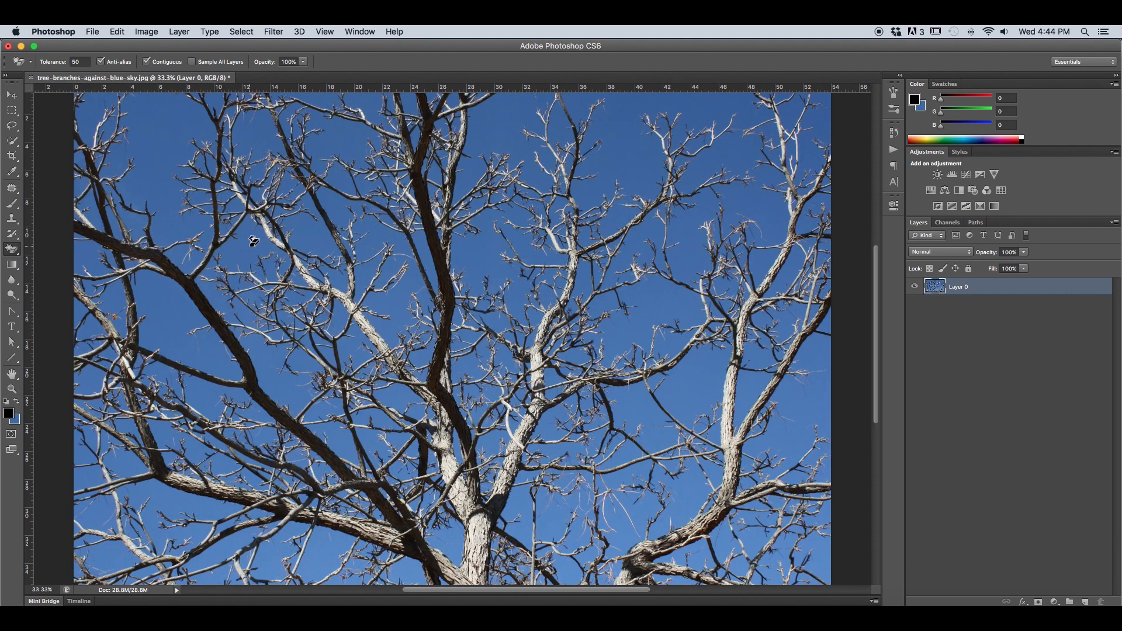
Repeat the Magic Eraser removal on the restored image, clearing one sky patch contiguously and all remaining sky non-contiguously.
left_click(253, 240)
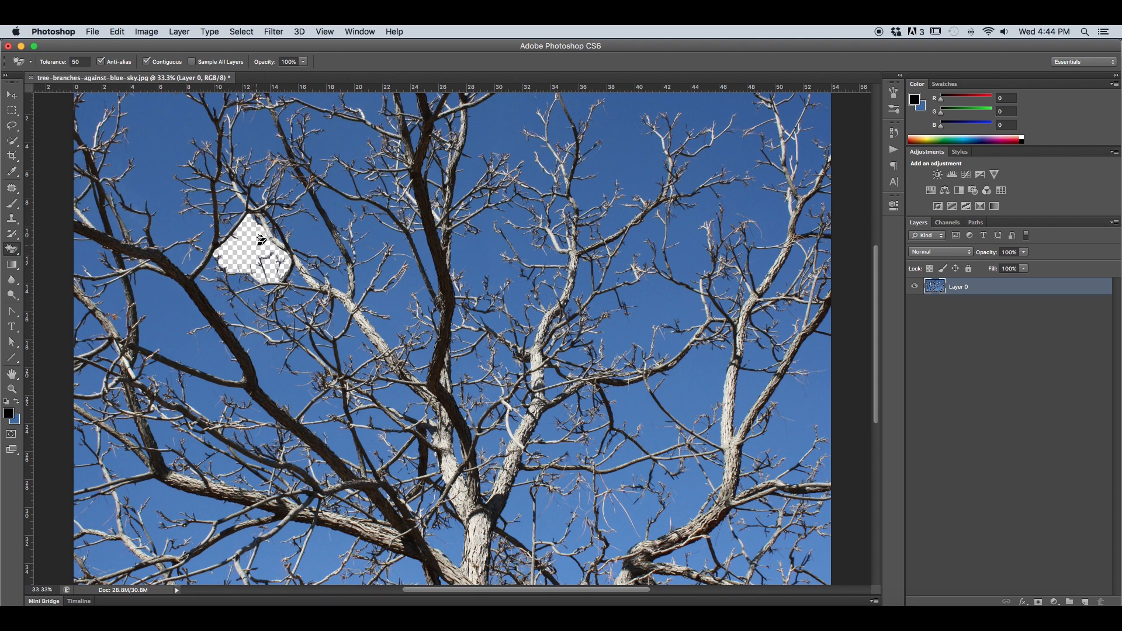
left_click(319, 229)
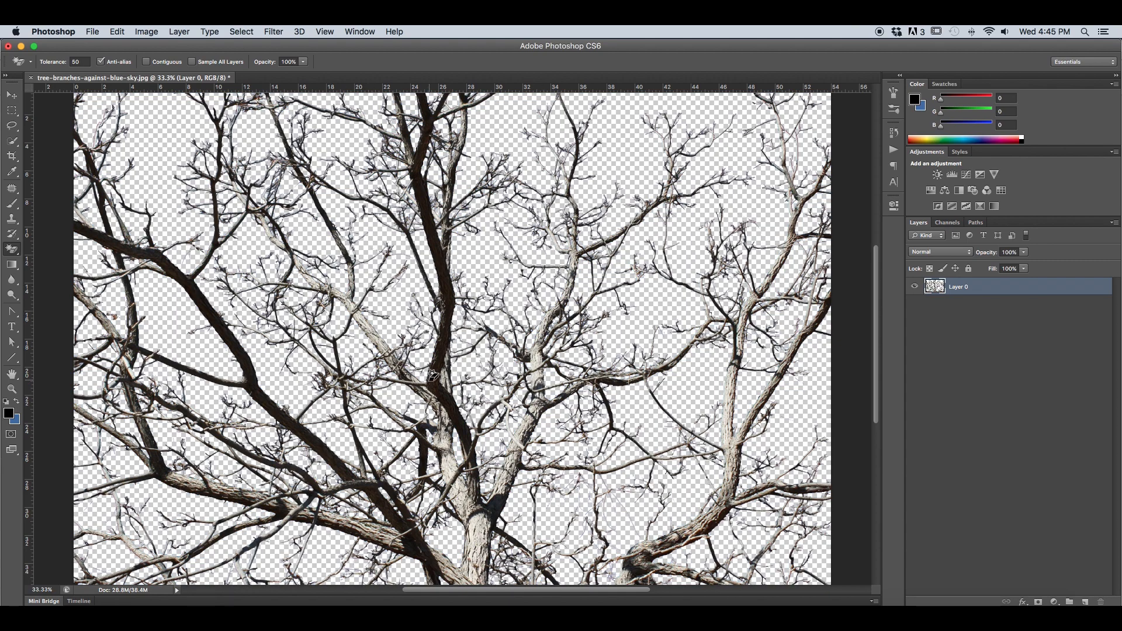
key("super+minus")
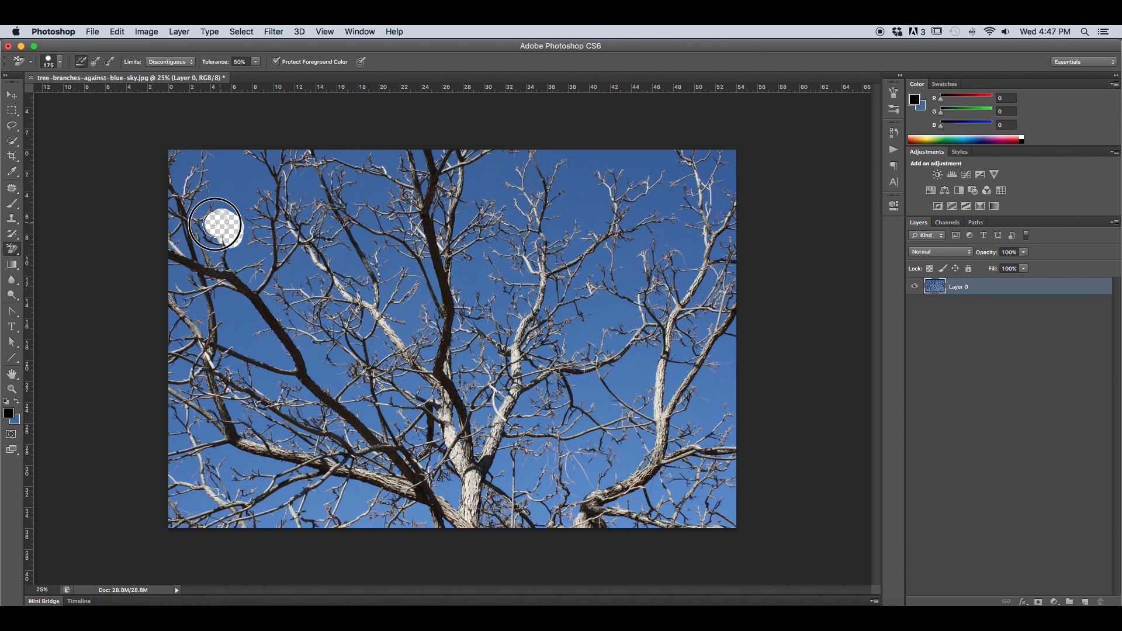
mouse_move(220, 226)
left_mouse_down()
mouse_move(221, 193)
mouse_move(243, 202)
mouse_move(237, 190)
mouse_move(264, 180)
mouse_move(274, 159)
left_mouse_up()
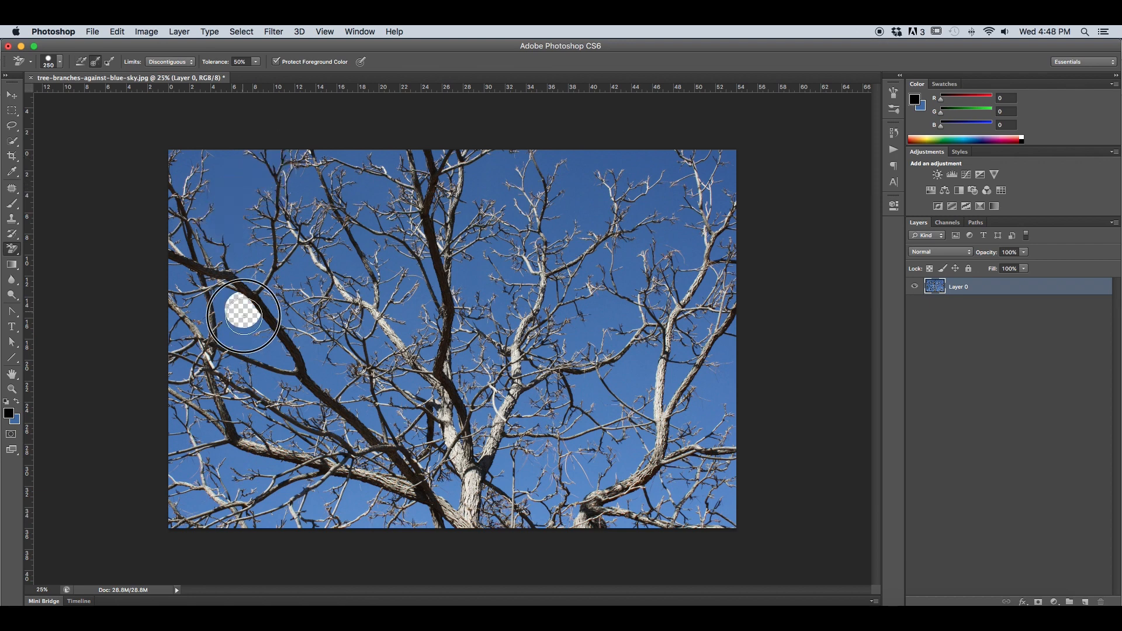
mouse_move(244, 316)
left_mouse_down()
mouse_move(251, 348)
mouse_move(277, 319)
mouse_move(271, 295)
mouse_move(217, 252)
mouse_move(196, 258)
mouse_move(190, 231)
mouse_move(216, 219)
mouse_move(271, 274)
mouse_move(295, 263)
mouse_move(319, 295)
mouse_move(324, 331)
mouse_move(303, 350)
left_mouse_up()
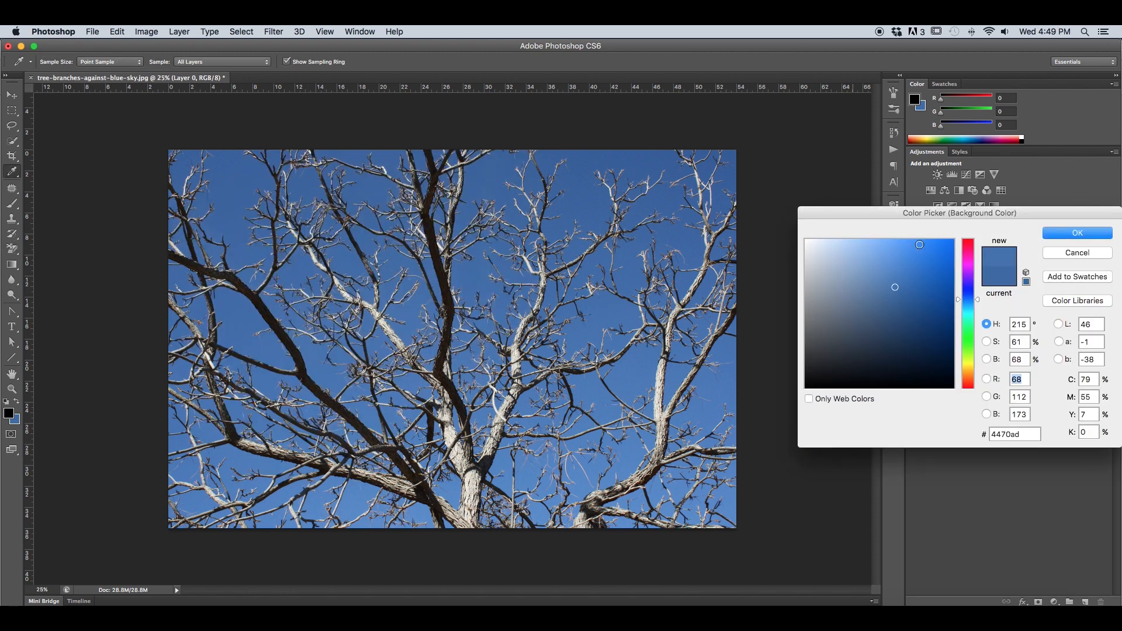
Accept sky blue #4470ad as the background color and erase the sky behind the left and middle branches with the Background Eraser.
left_click(1045, 238)
key("e")
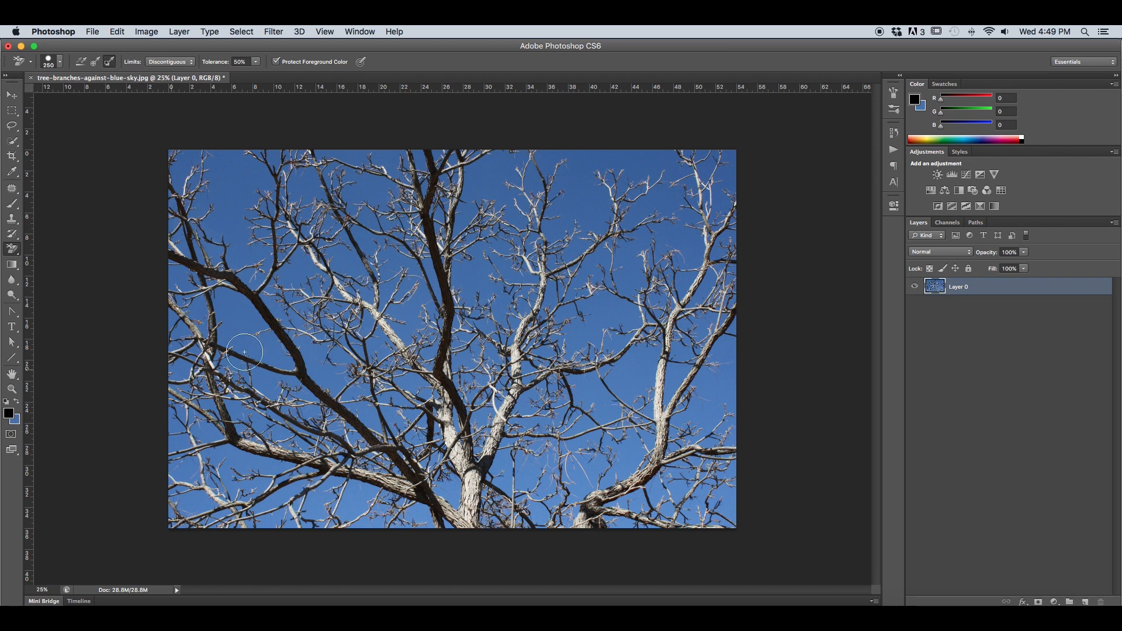
mouse_move(261, 277)
left_mouse_down()
mouse_move(240, 301)
mouse_move(237, 239)
mouse_move(192, 236)
mouse_move(207, 273)
mouse_move(262, 313)
mouse_move(254, 303)
mouse_move(209, 401)
mouse_move(234, 424)
mouse_move(292, 378)
mouse_move(318, 384)
mouse_move(299, 416)
mouse_move(319, 427)
mouse_move(371, 347)
mouse_move(334, 352)
mouse_move(289, 318)
mouse_move(314, 316)
mouse_move(335, 333)
mouse_move(438, 294)
mouse_move(381, 255)
mouse_move(298, 258)
mouse_move(331, 224)
mouse_move(345, 238)
mouse_move(277, 225)
mouse_move(250, 199)
mouse_move(214, 206)
mouse_move(373, 195)
mouse_move(291, 176)
mouse_move(419, 177)
mouse_move(263, 158)
mouse_move(527, 158)
mouse_move(299, 184)
mouse_move(471, 218)
mouse_move(412, 272)
mouse_move(415, 289)
mouse_move(458, 316)
mouse_move(455, 357)
mouse_move(445, 305)
mouse_move(499, 227)
mouse_move(449, 369)
mouse_move(415, 377)
mouse_move(389, 416)
mouse_move(364, 400)
mouse_move(372, 377)
mouse_move(382, 462)
left_mouse_up()
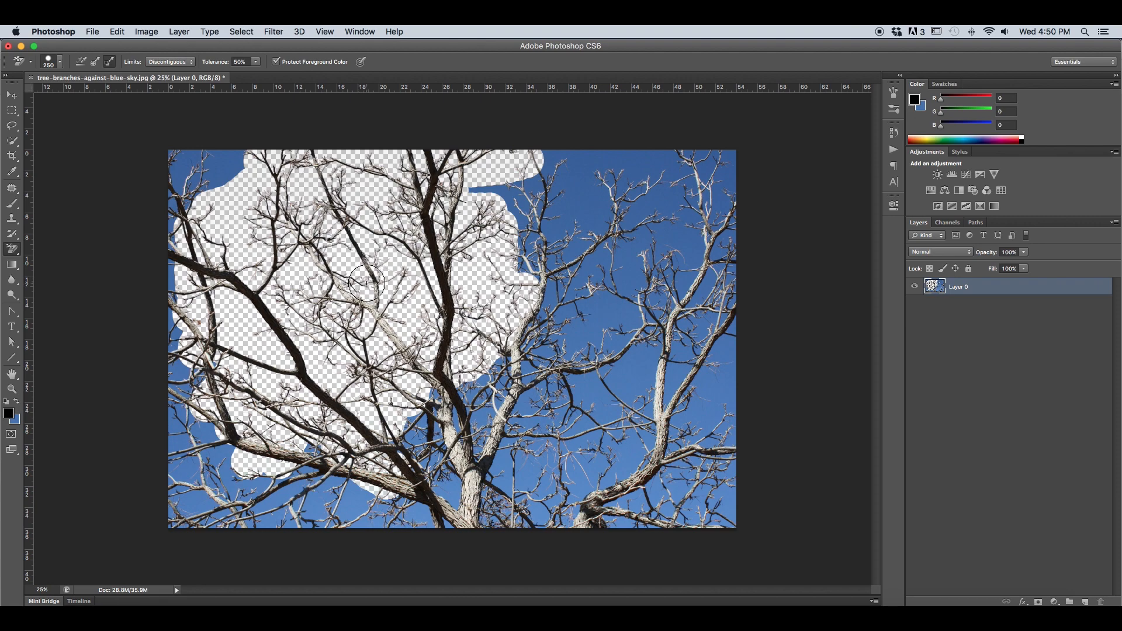